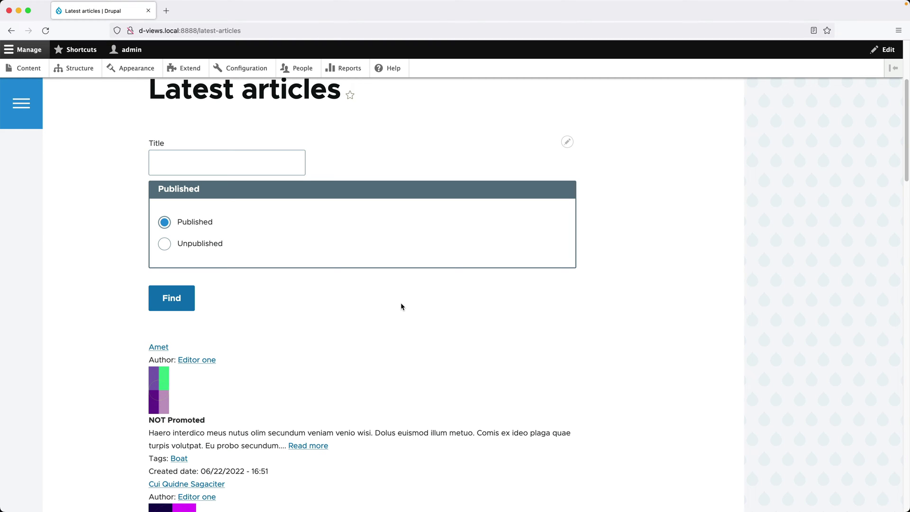
Step: Review the Latest articles listing with its Title and Published filters, then reveal its edit options
{"action": "scroll", "coordinate": [402, 307], "scroll_direction": "down", "scroll_amount": 8}
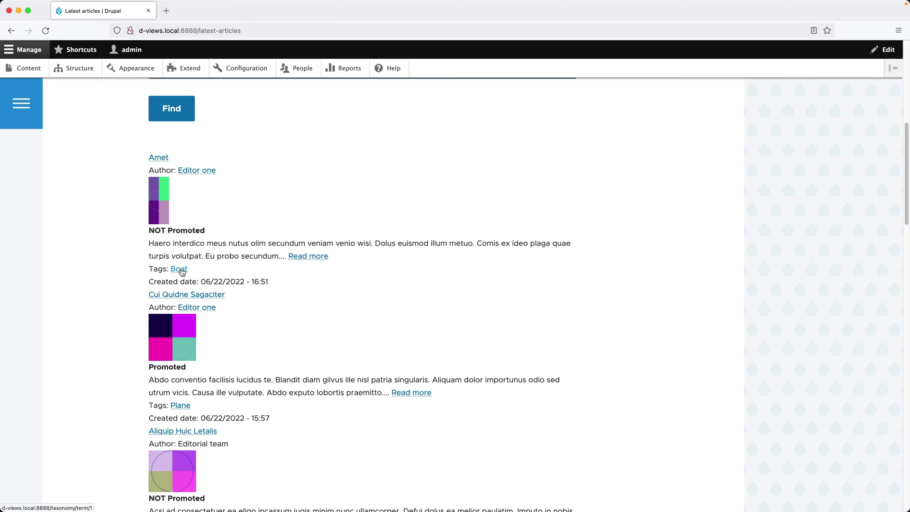
{"action": "scroll", "coordinate": [182, 271], "scroll_direction": "up", "scroll_amount": 10}
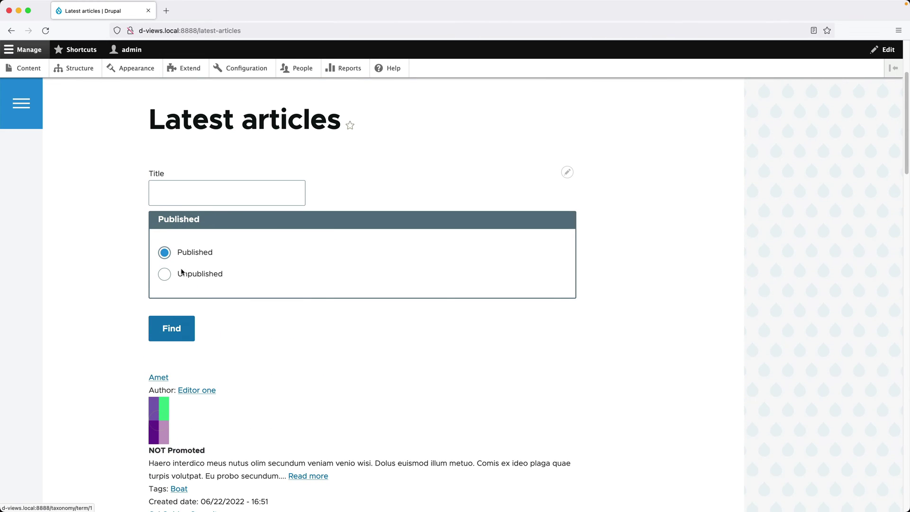
{"action": "left_click", "coordinate": [566, 188]}
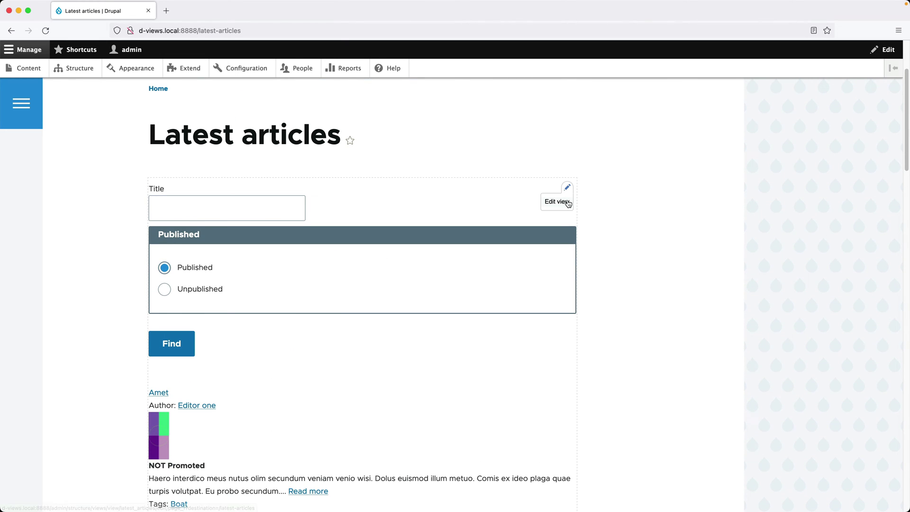
Step: In the view editor, add the Tags (field_tags) filter criterion to all displays
{"action": "left_click", "coordinate": [567, 202]}
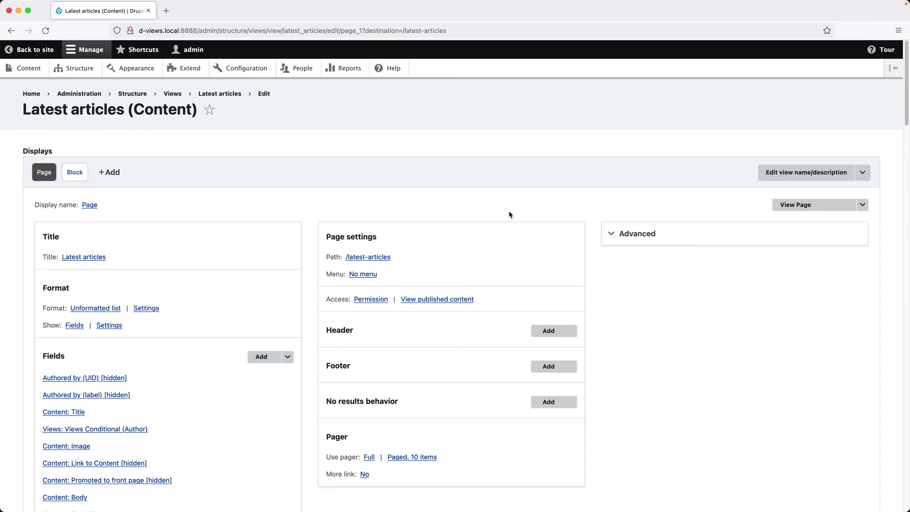
{"action": "scroll", "coordinate": [509, 212], "scroll_direction": "down", "scroll_amount": 4}
{"action": "scroll", "coordinate": [509, 213], "scroll_direction": "down", "scroll_amount": 2}
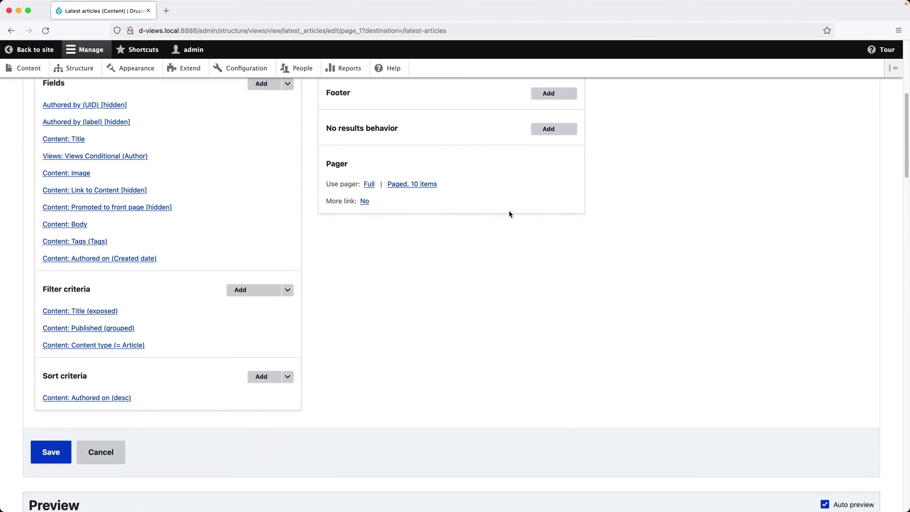
{"action": "left_click", "coordinate": [260, 291]}
{"action": "left_click", "coordinate": [262, 127]}
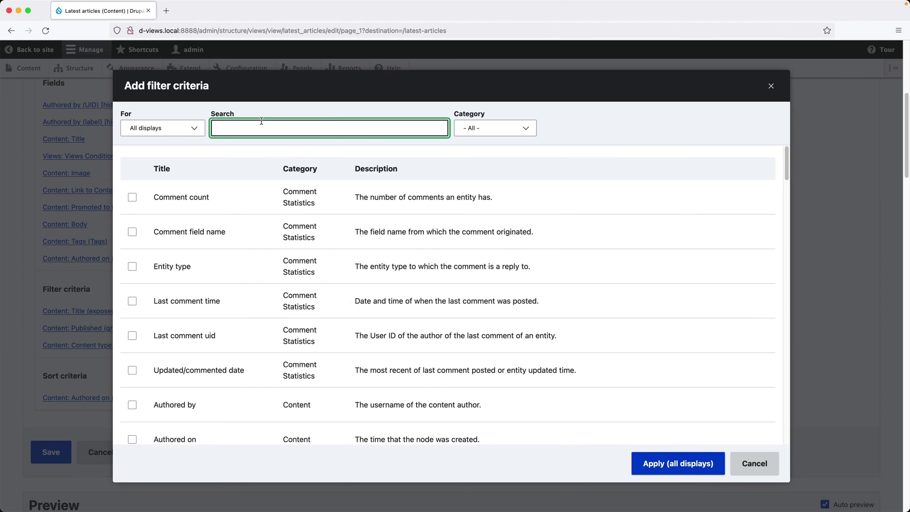
{"action": "type", "text": "tags"}
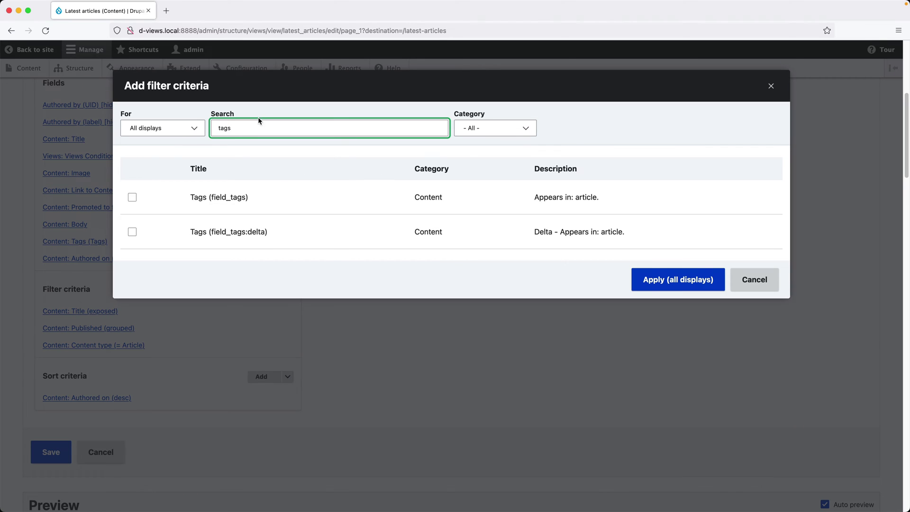
{"action": "left_click", "coordinate": [132, 198]}
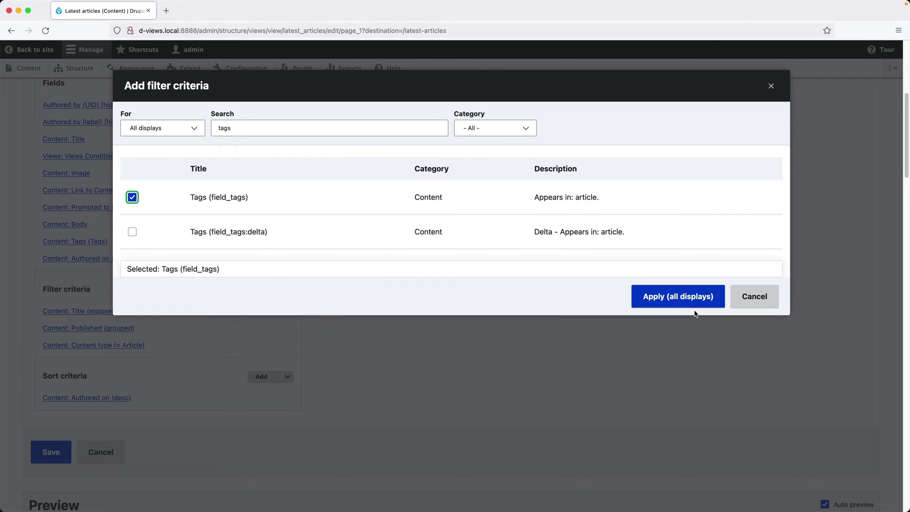
{"action": "left_click", "coordinate": [671, 301]}
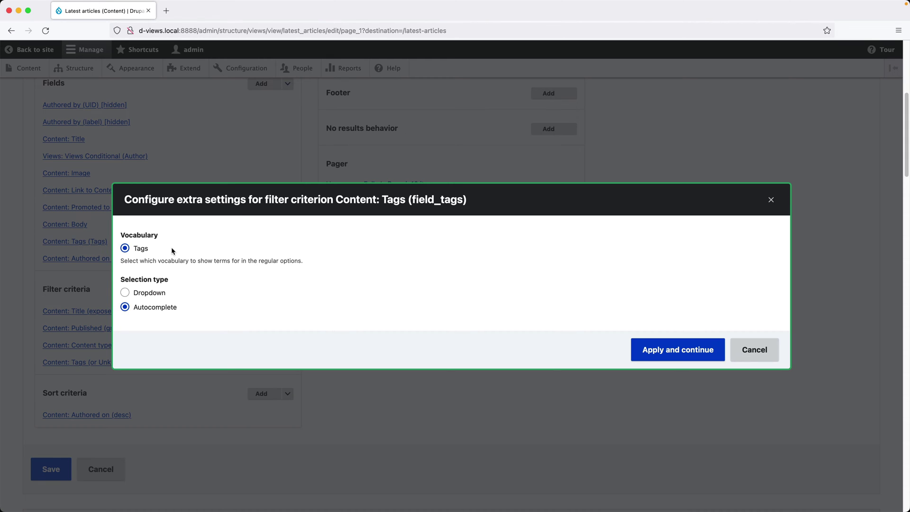
Step: Set the Tags filter's selection type to Dropdown and continue
{"action": "left_click", "coordinate": [161, 310]}
{"action": "left_click", "coordinate": [154, 297]}
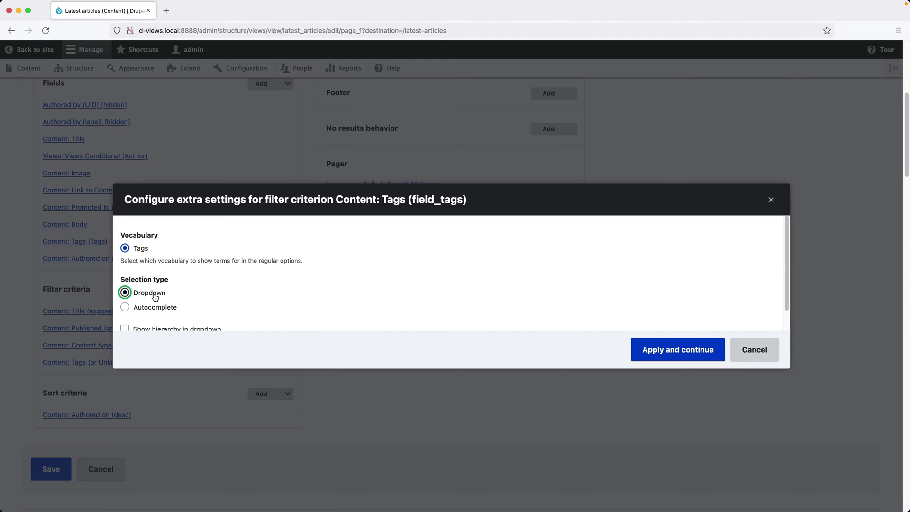
{"action": "left_click", "coordinate": [652, 350]}
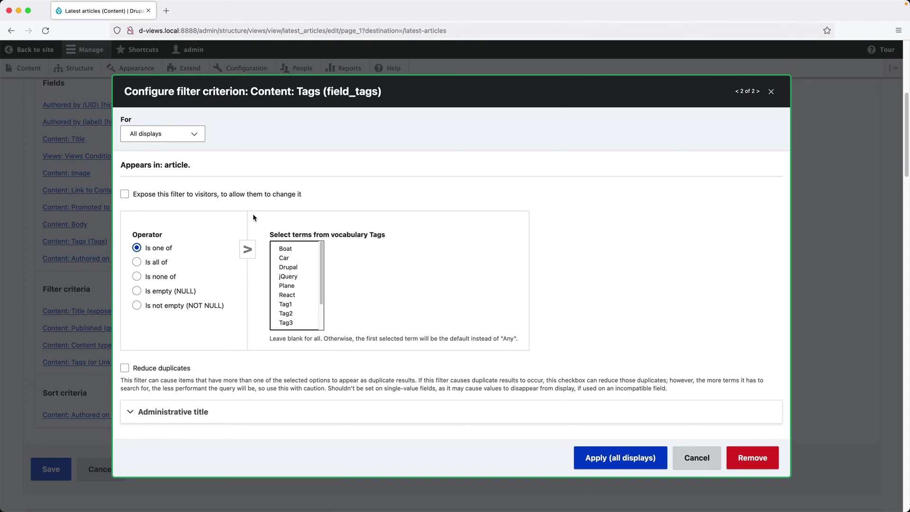
Step: Expose the Tags filter labelled 'Tags' and apply it to all displays
{"action": "left_click", "coordinate": [199, 194]}
{"action": "scroll", "coordinate": [197, 196], "scroll_direction": "down", "scroll_amount": 3}
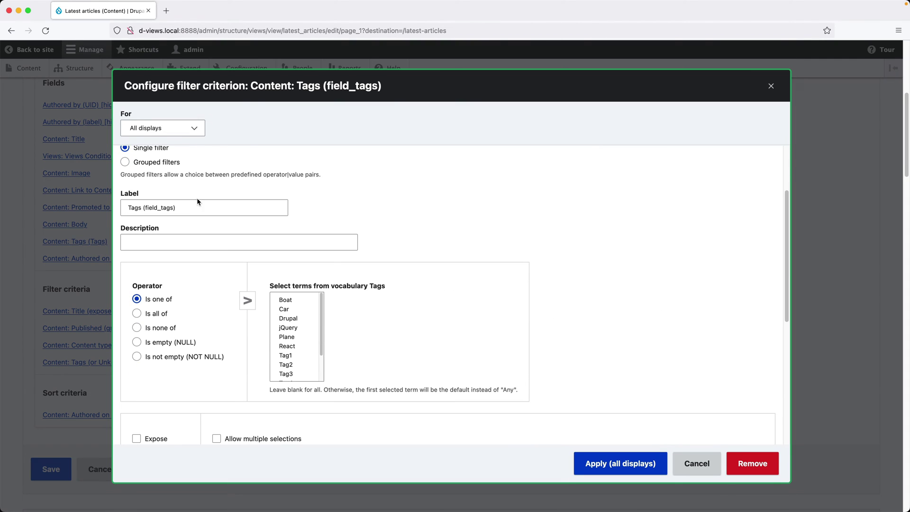
{"action": "left_click_drag", "start_coordinate": [143, 207], "coordinate": [209, 211]}
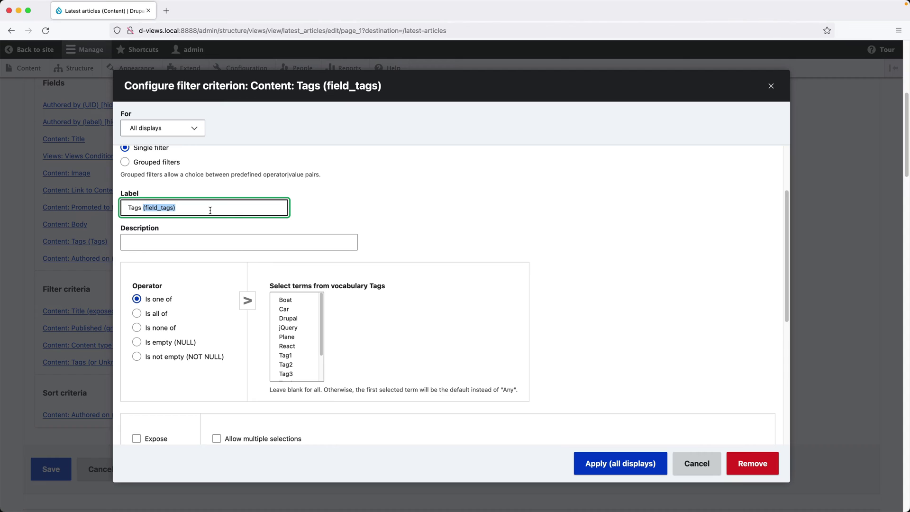
{"action": "key", "text": "BackSpace"}
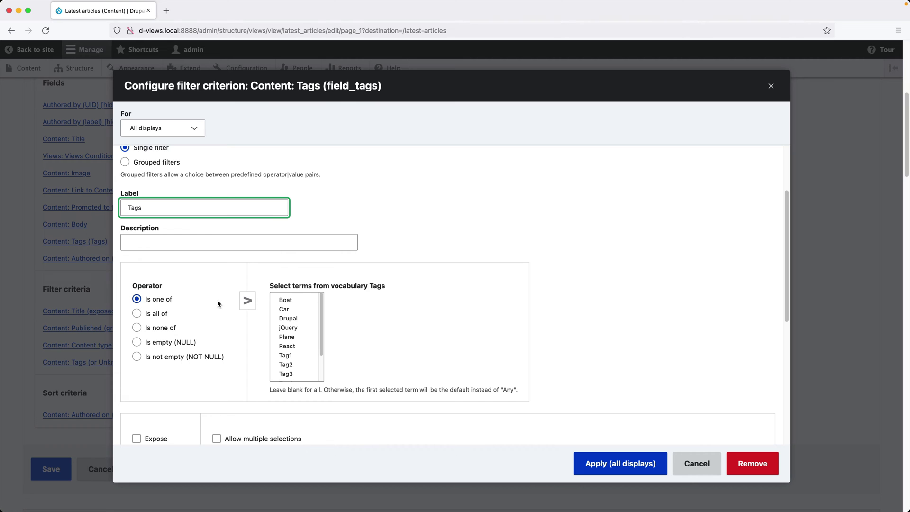
{"action": "left_click", "coordinate": [616, 461]}
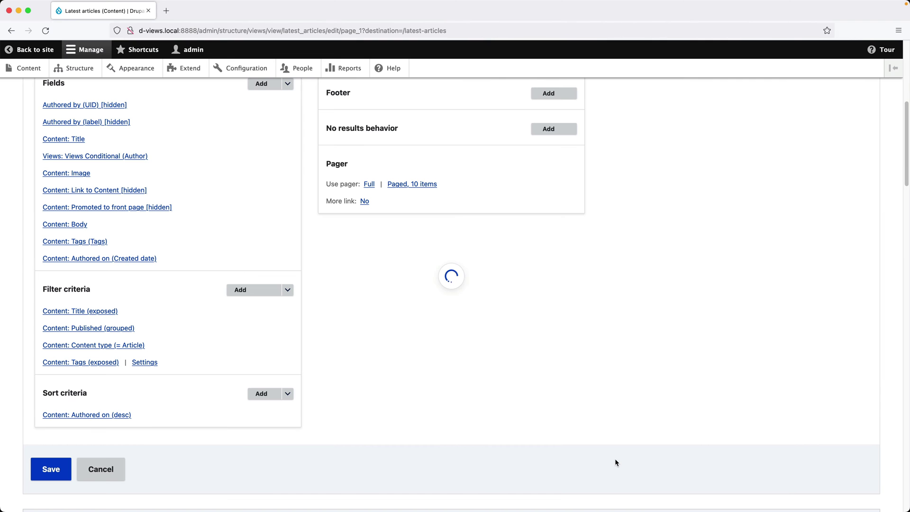
Step: Filter the view preview by the Boat tag
{"action": "scroll", "coordinate": [511, 462], "scroll_direction": "down", "scroll_amount": 8}
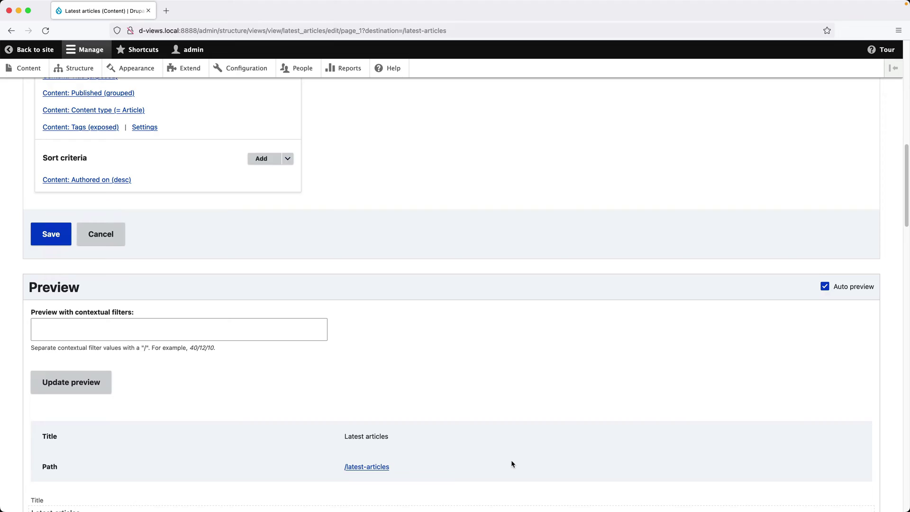
{"action": "scroll", "coordinate": [510, 464], "scroll_direction": "down", "scroll_amount": 4}
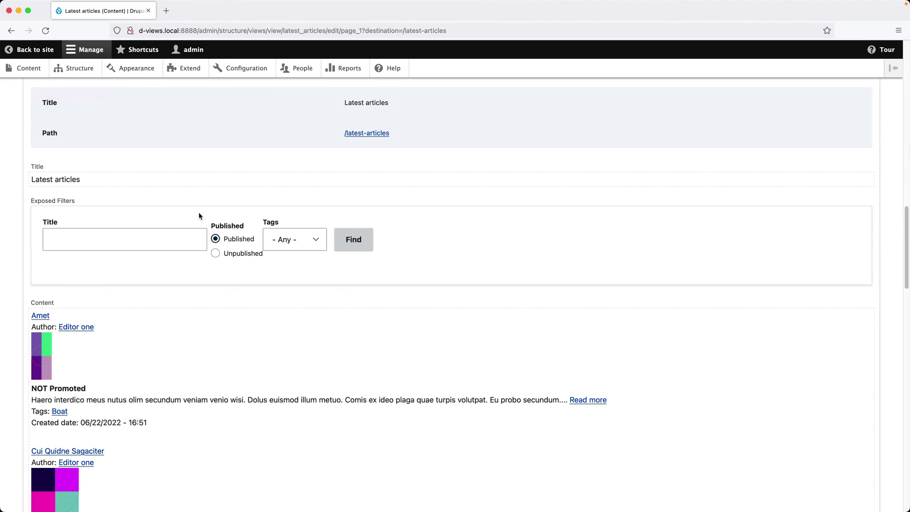
{"action": "left_click", "coordinate": [295, 242]}
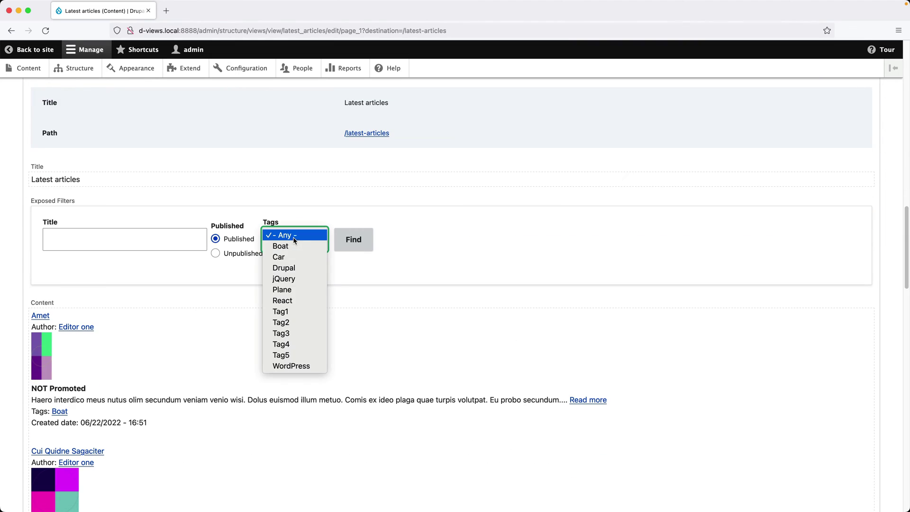
{"action": "left_click", "coordinate": [295, 246]}
{"action": "left_click", "coordinate": [355, 246]}
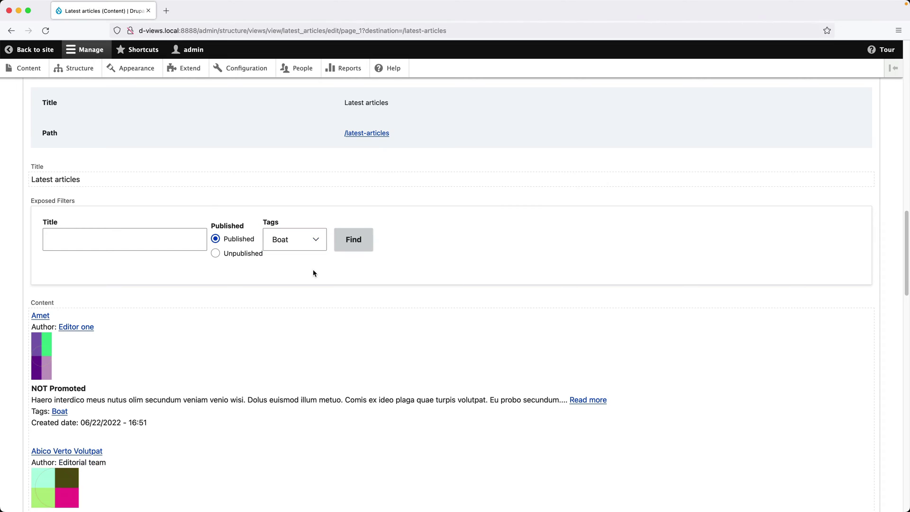
Step: Switch the preview filter to the Drupal tag and review the available tag options
{"action": "scroll", "coordinate": [274, 317], "scroll_direction": "down", "scroll_amount": 3}
{"action": "left_click", "coordinate": [296, 125]}
{"action": "key", "text": "Down"}
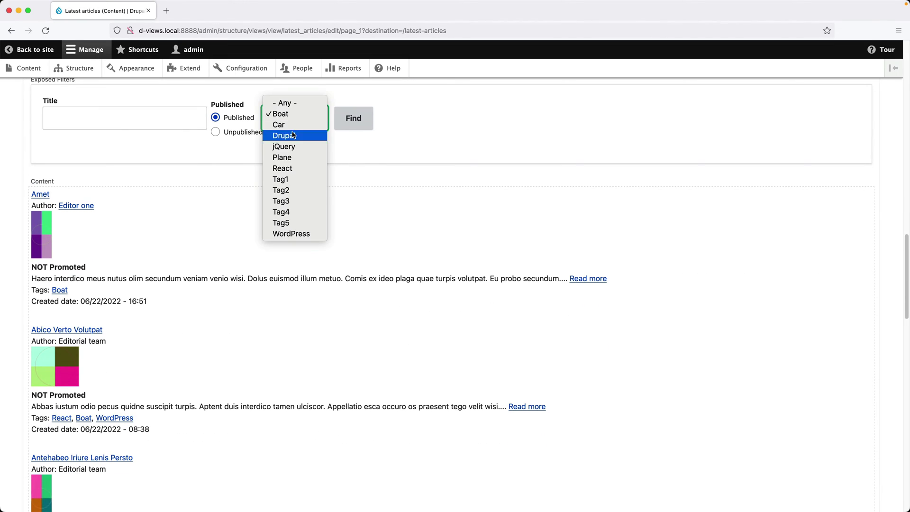
{"action": "key", "text": "Return"}
{"action": "left_click", "coordinate": [346, 121]}
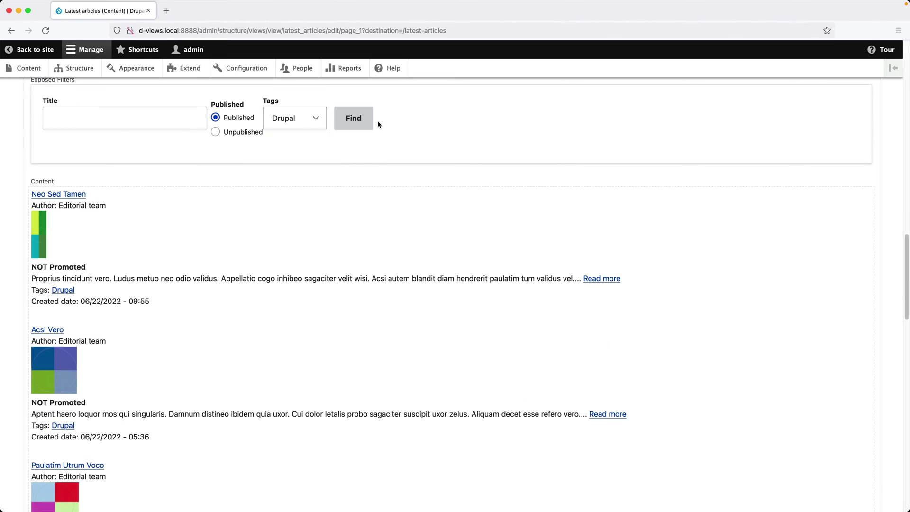
{"action": "left_click", "coordinate": [316, 123]}
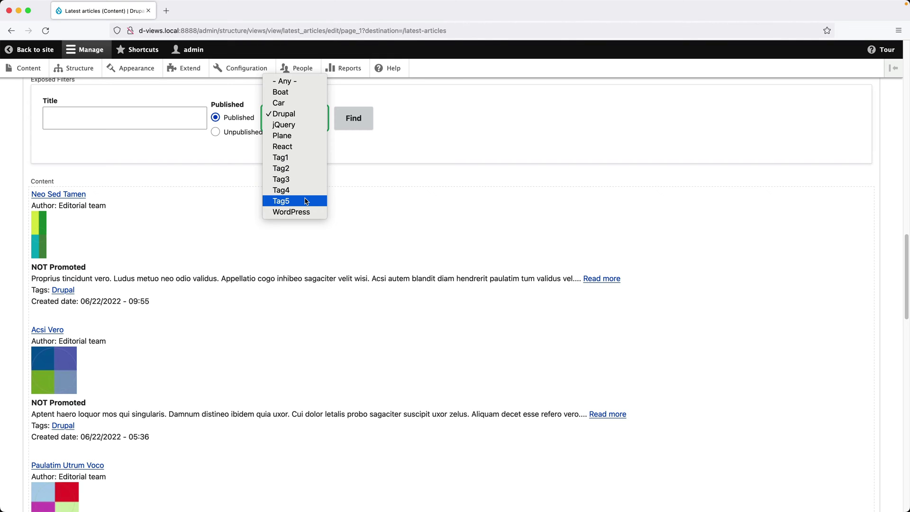
Step: Keep Drupal as the preview tag and briefly check the Tags filter's extra settings
{"action": "left_click", "coordinate": [348, 186]}
{"action": "scroll", "coordinate": [291, 311], "scroll_direction": "up", "scroll_amount": 2}
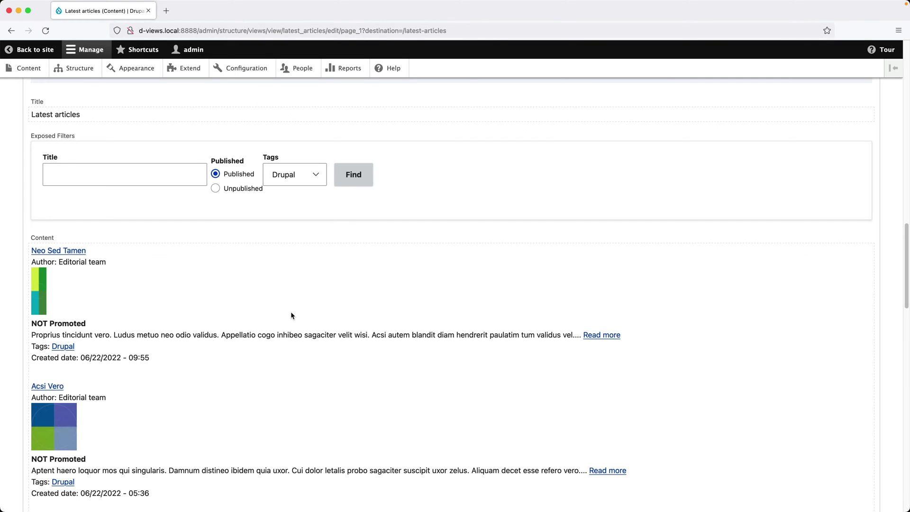
{"action": "scroll", "coordinate": [291, 315], "scroll_direction": "up", "scroll_amount": 10}
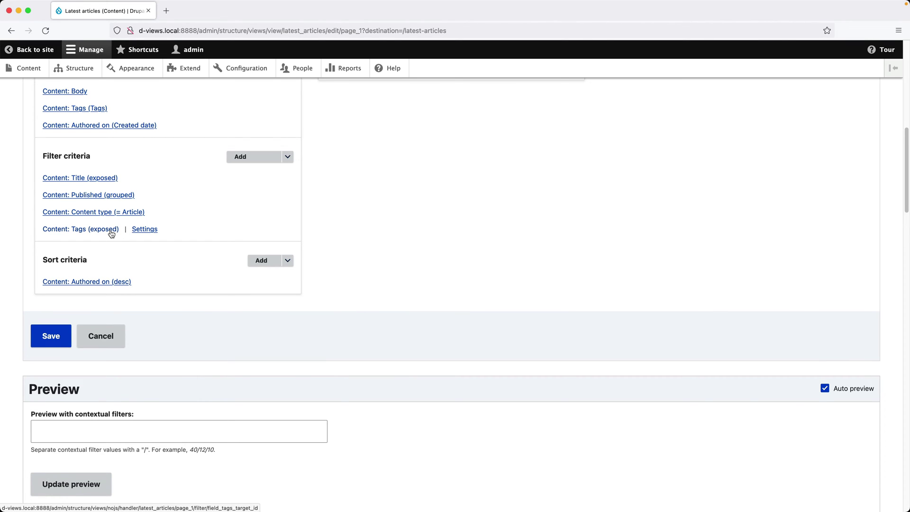
{"action": "left_click", "coordinate": [144, 230]}
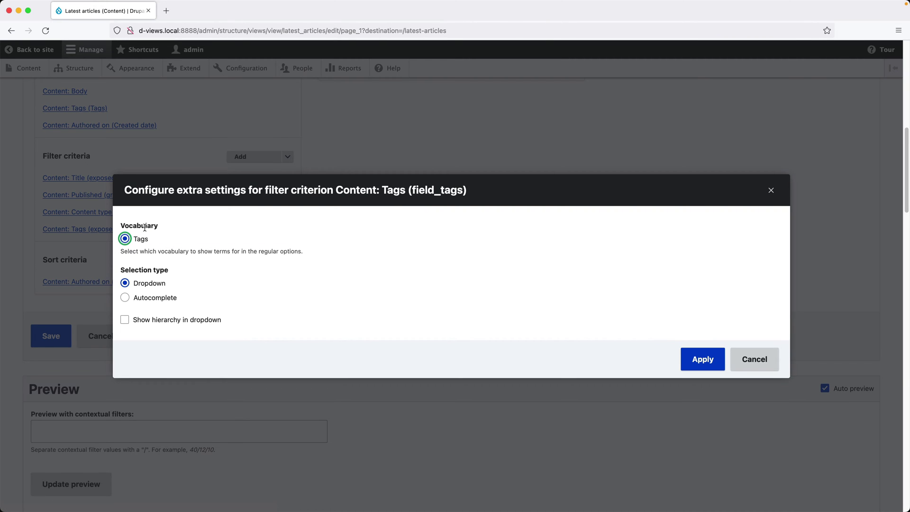
{"action": "key", "text": "Escape"}
Step: Select Boat through React plus WordPress as the exposed Tags filter's terms
{"action": "left_click", "coordinate": [97, 230]}
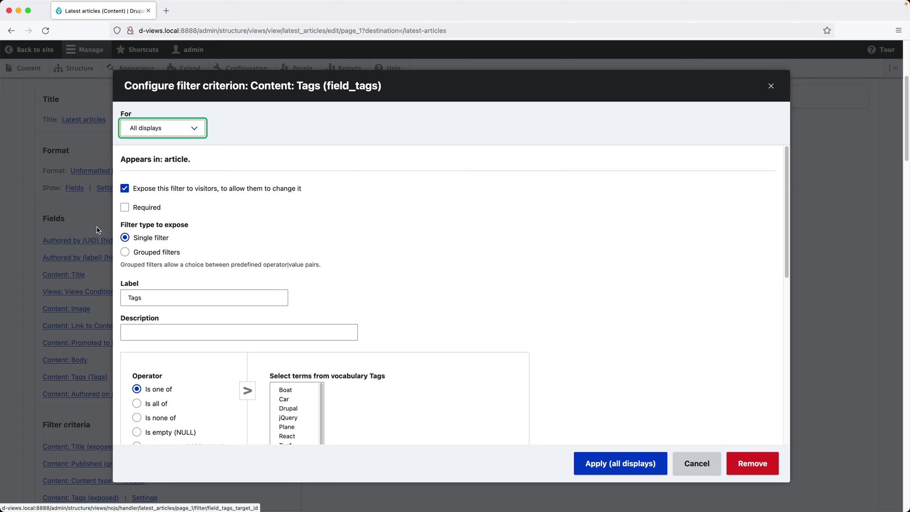
{"action": "scroll", "coordinate": [209, 250], "scroll_direction": "down", "scroll_amount": 5}
{"action": "scroll", "coordinate": [209, 248], "scroll_direction": "down", "scroll_amount": 3}
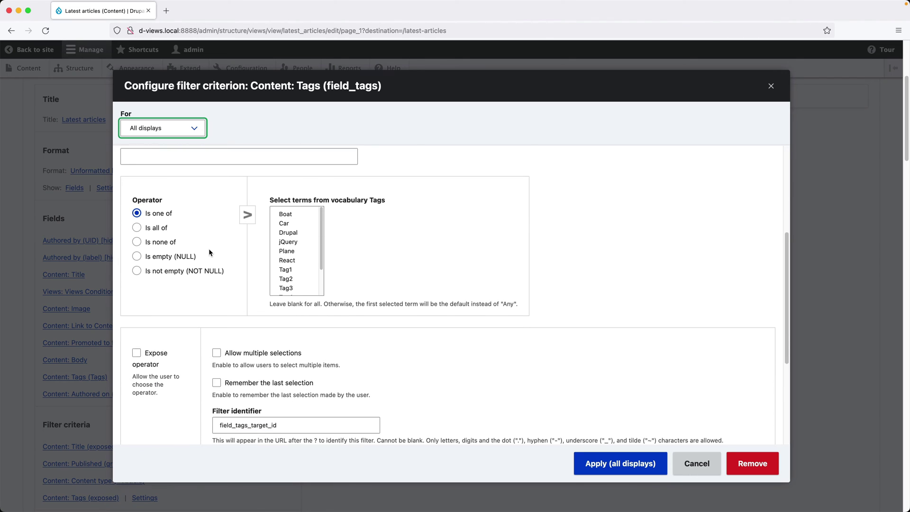
{"action": "left_click", "coordinate": [292, 210]}
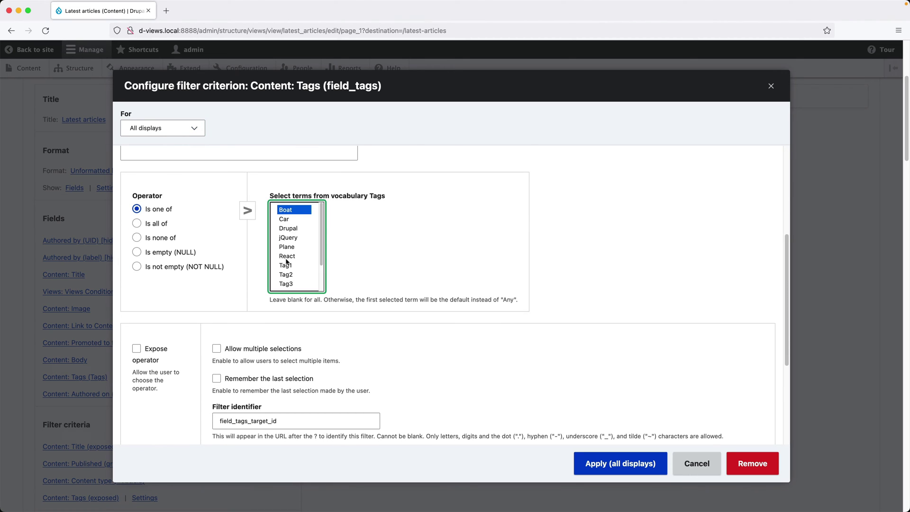
{"action": "left_click", "coordinate": [287, 259], "text": "shift"}
{"action": "scroll", "coordinate": [287, 259], "scroll_direction": "down", "scroll_amount": 3}
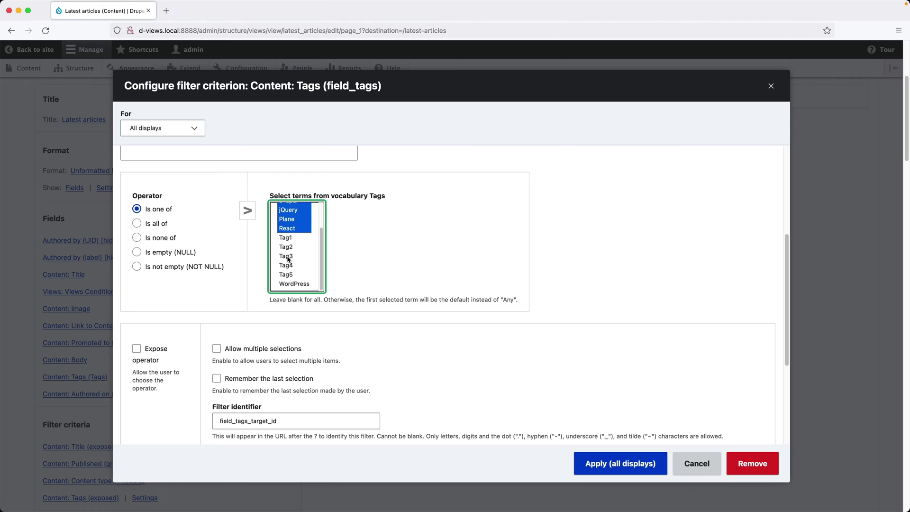
{"action": "scroll", "coordinate": [290, 237], "scroll_direction": "up", "scroll_amount": 3}
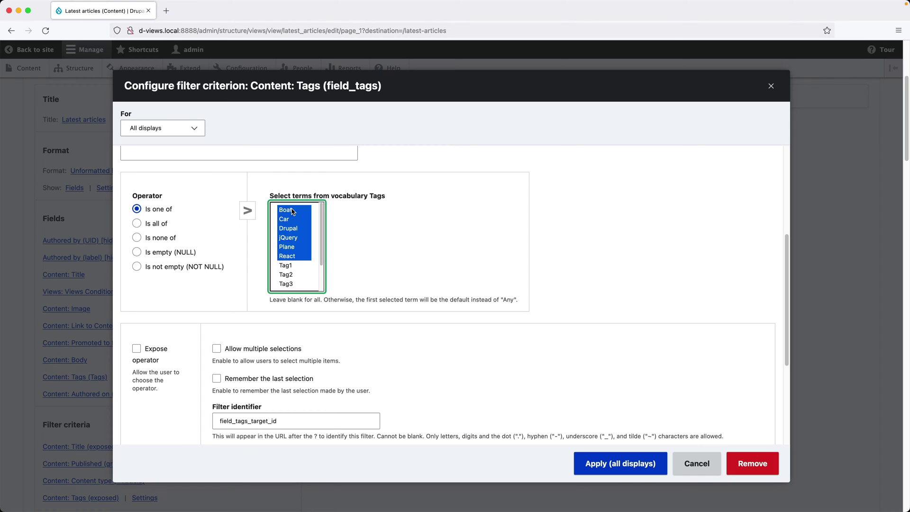
{"action": "scroll", "coordinate": [291, 215], "scroll_direction": "down", "scroll_amount": 3}
{"action": "left_click", "coordinate": [294, 284], "text": "super"}
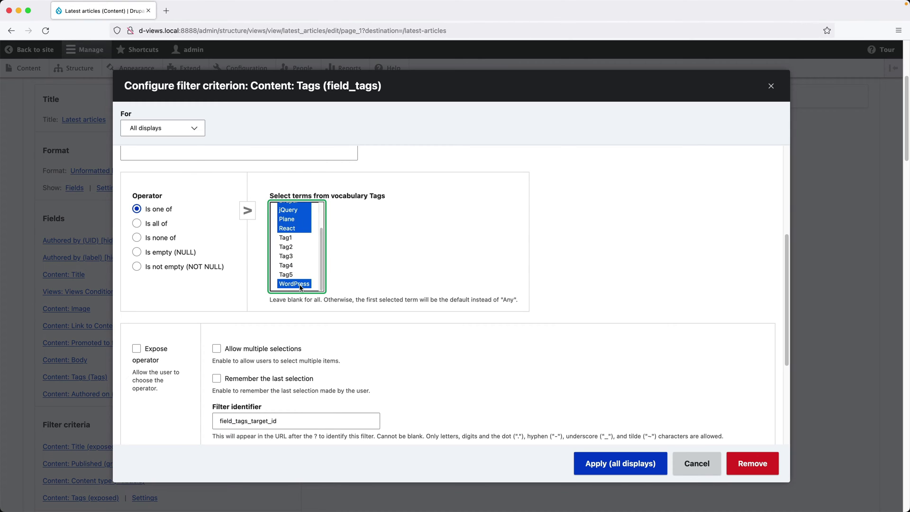
Step: Limit the Tags list to the selected items and apply to all displays
{"action": "scroll", "coordinate": [300, 286], "scroll_direction": "down", "scroll_amount": 4}
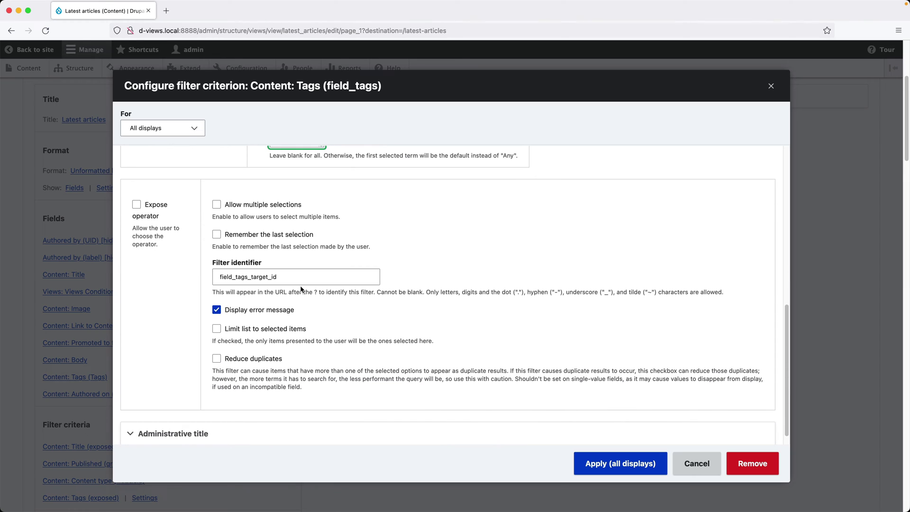
{"action": "left_click", "coordinate": [239, 334]}
{"action": "scroll", "coordinate": [238, 333], "scroll_direction": "up", "scroll_amount": 7}
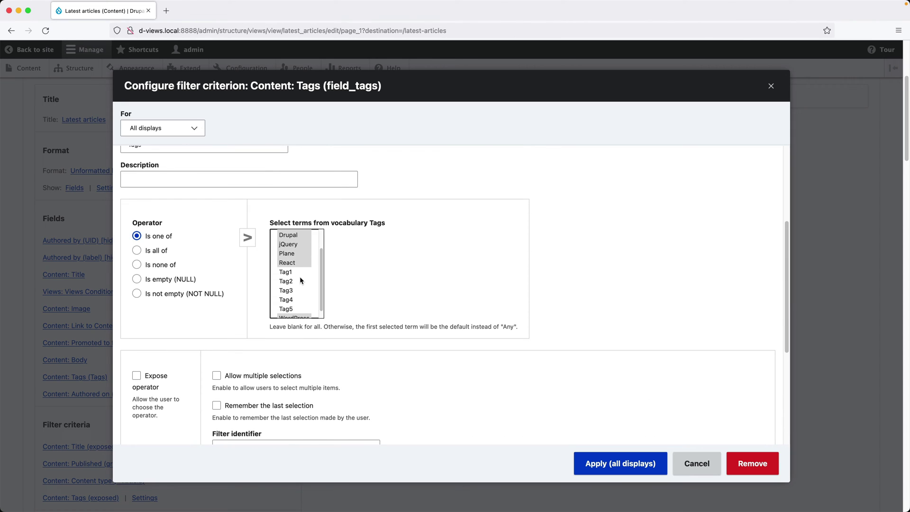
{"action": "left_click", "coordinate": [622, 463]}
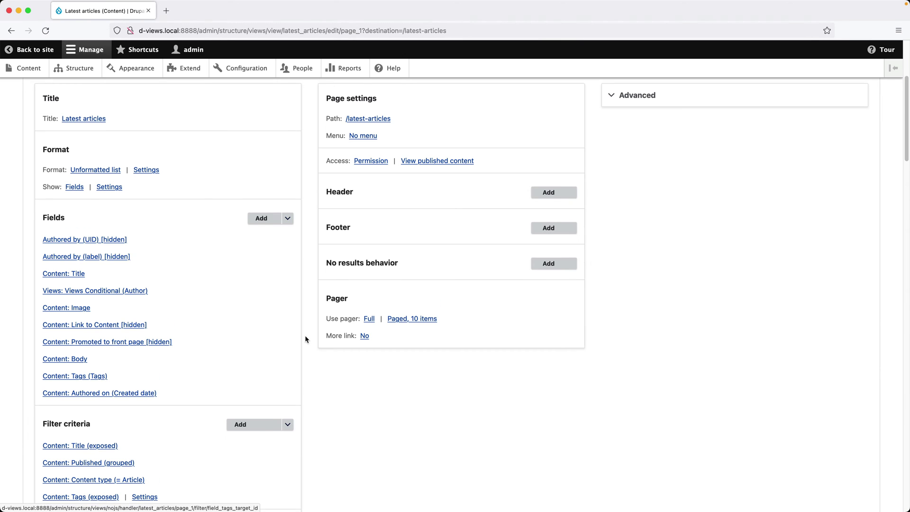
{"action": "scroll", "coordinate": [305, 334], "scroll_direction": "down", "scroll_amount": 12}
{"action": "scroll", "coordinate": [300, 322], "scroll_direction": "down", "scroll_amount": 2}
{"action": "left_click", "coordinate": [315, 239]}
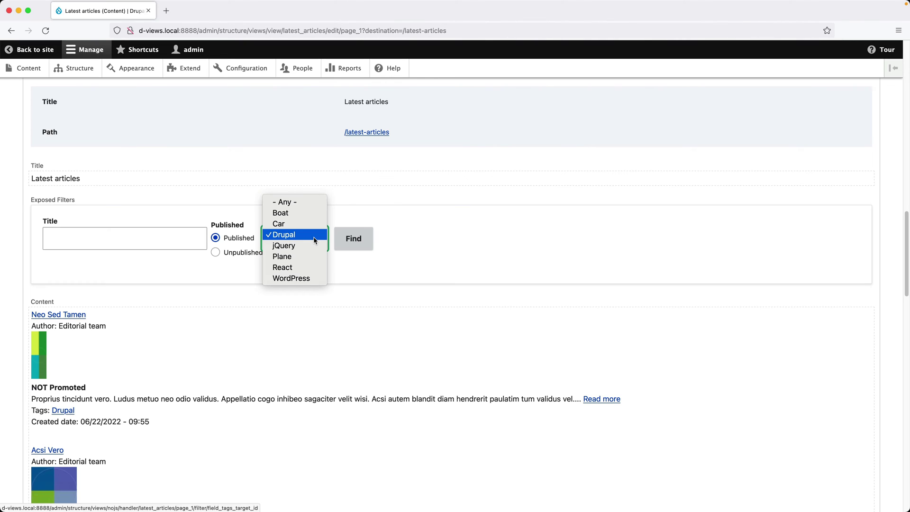
{"action": "left_click", "coordinate": [315, 240]}
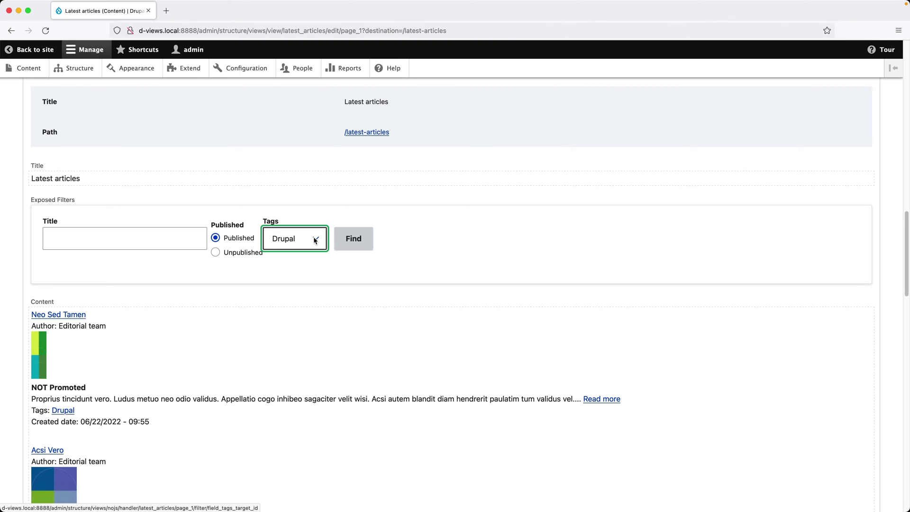
{"action": "scroll", "coordinate": [315, 241], "scroll_direction": "up", "scroll_amount": 10}
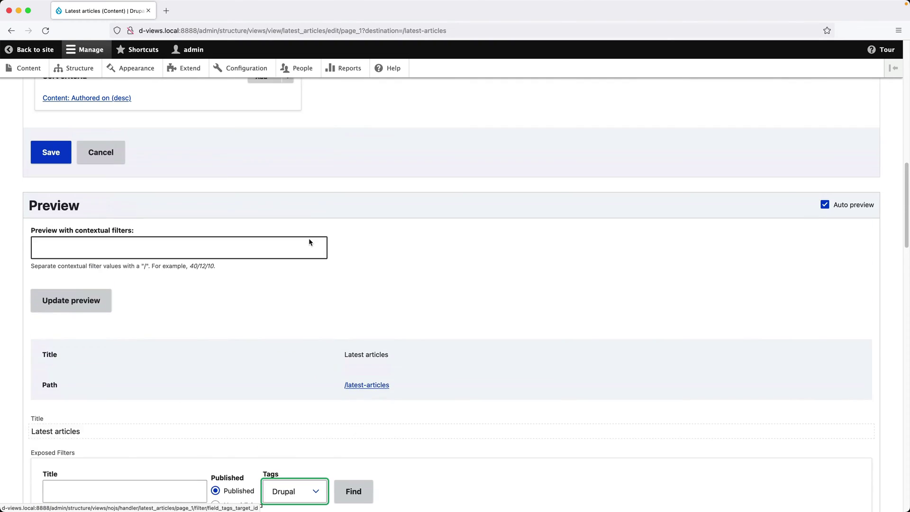
Step: Enable Allow multiple selections on the exposed Tags filter and apply to all displays
{"action": "left_click", "coordinate": [95, 204]}
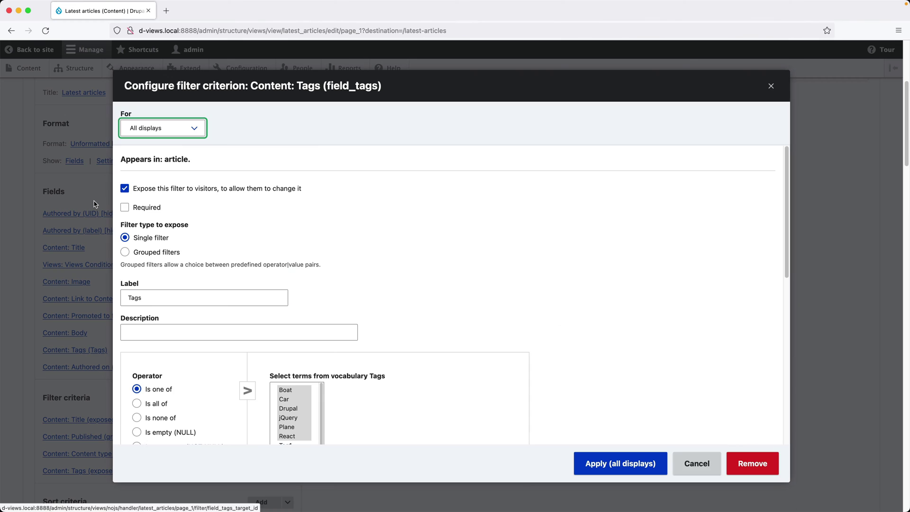
{"action": "scroll", "coordinate": [205, 231], "scroll_direction": "down", "scroll_amount": 4}
{"action": "scroll", "coordinate": [204, 234], "scroll_direction": "down", "scroll_amount": 3}
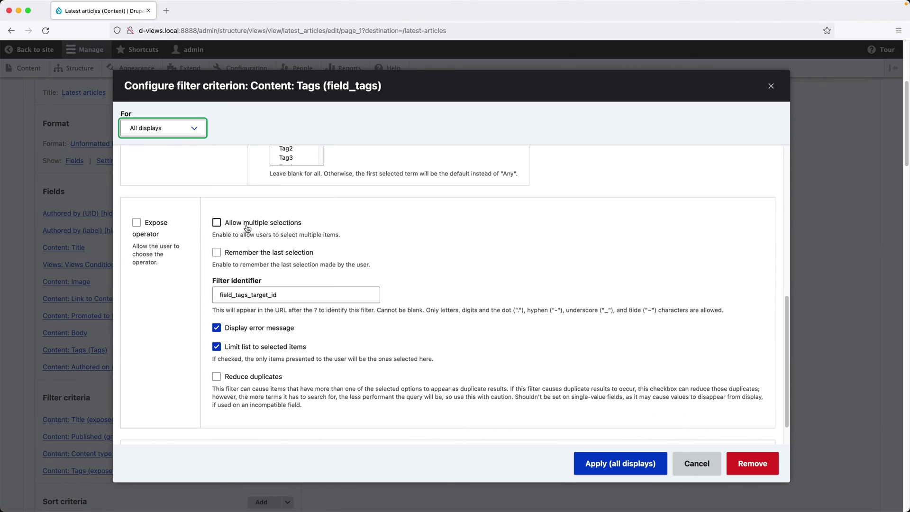
{"action": "left_click", "coordinate": [219, 225]}
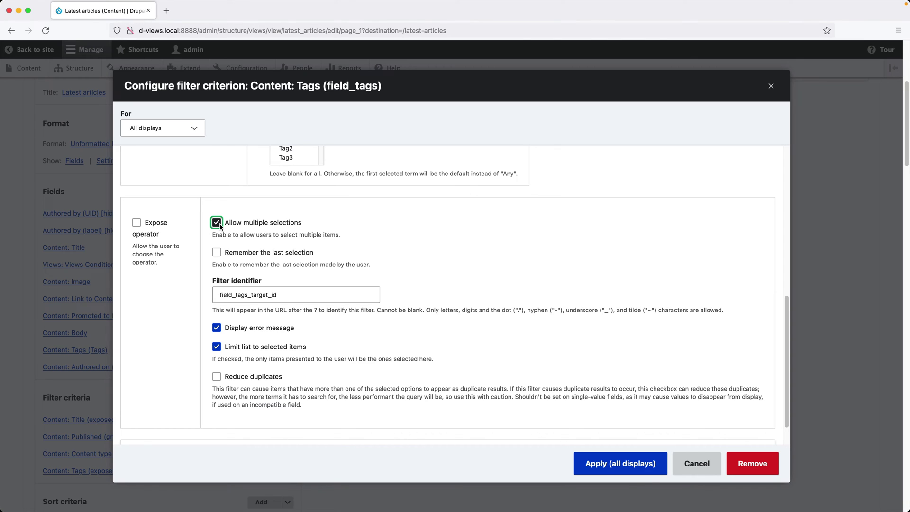
{"action": "left_click", "coordinate": [607, 473]}
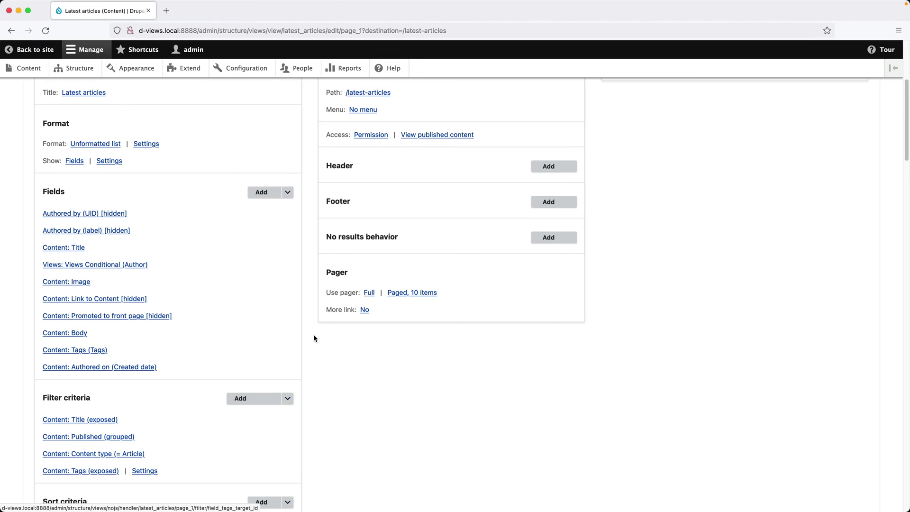
Step: Filter the preview on the Boat, Car and Drupal tags, then select only React
{"action": "scroll", "coordinate": [314, 338], "scroll_direction": "down", "scroll_amount": 12}
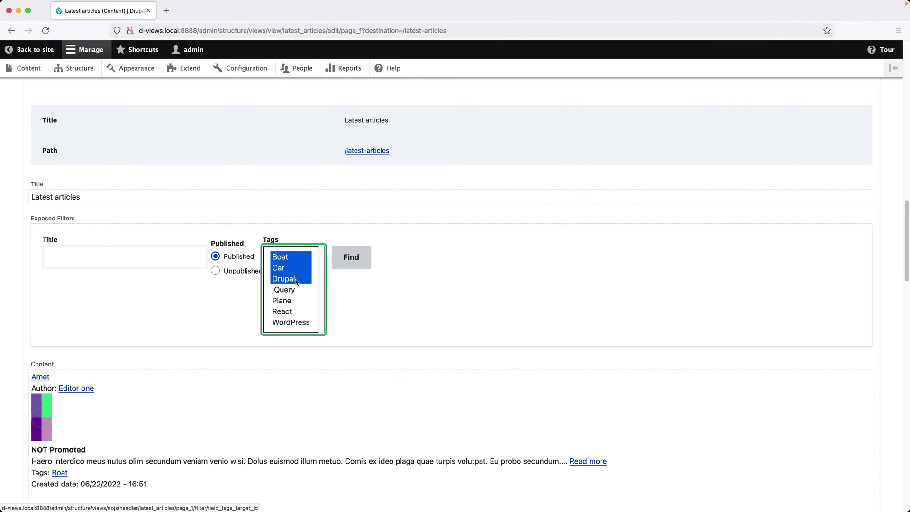
{"action": "left_click", "coordinate": [345, 263]}
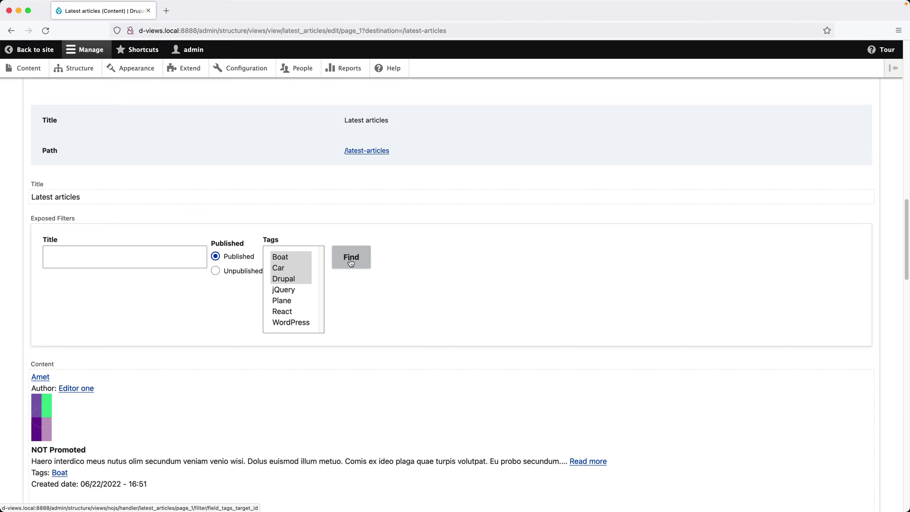
{"action": "left_click", "coordinate": [290, 314]}
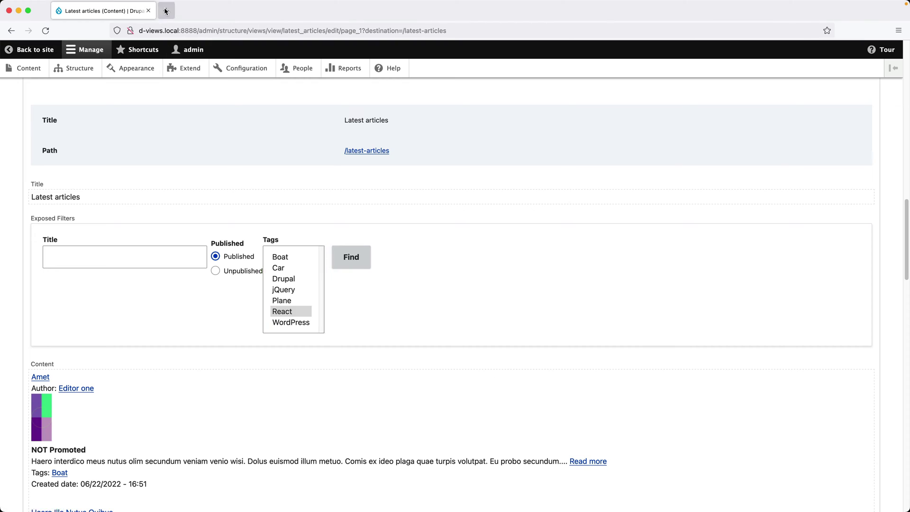
Step: Load drupal.org/project/better_exposed_filters in a new browser tab
{"action": "key", "text": "super+t"}
{"action": "type", "text": "https://www.drupal.org/project/better_exposed_filters"}
{"action": "key", "text": "Return"}
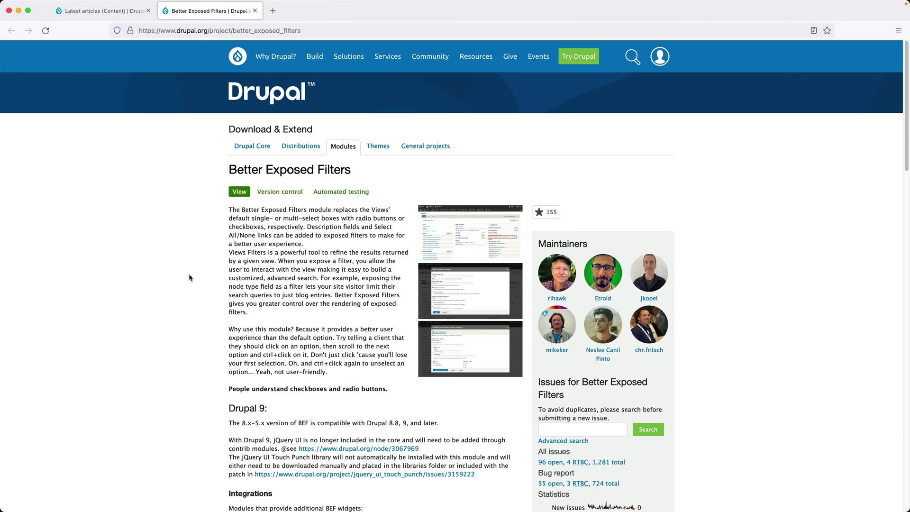
Step: Run 'composer require drupal/better_exposed_filters' in Terminal, then return to the browser
{"action": "key", "text": "super+Tab"}
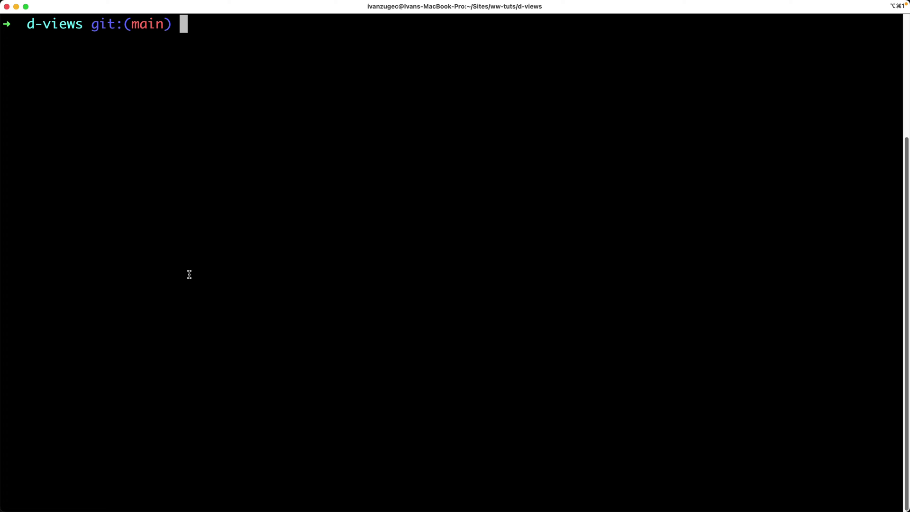
{"action": "type", "text": "composer require"}
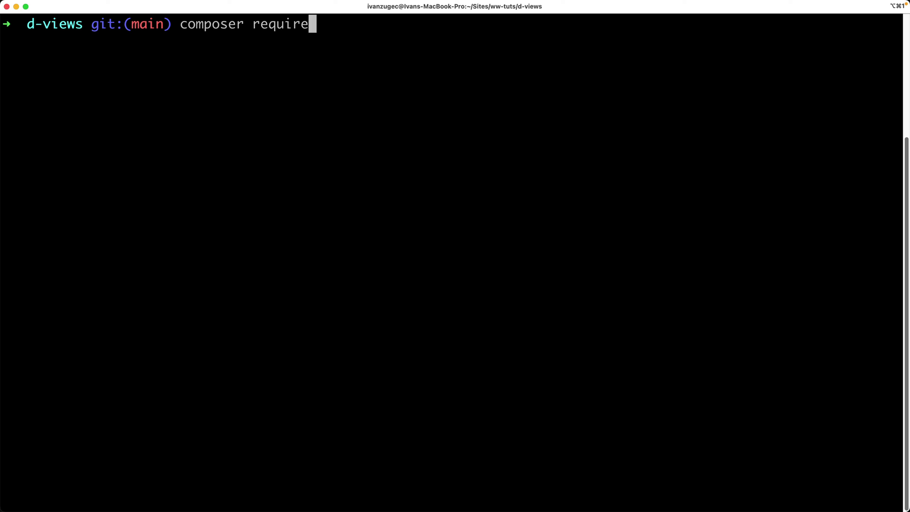
{"action": "type", "text": " drupal/"}
{"action": "type", "text": "better_exposed_filters"}
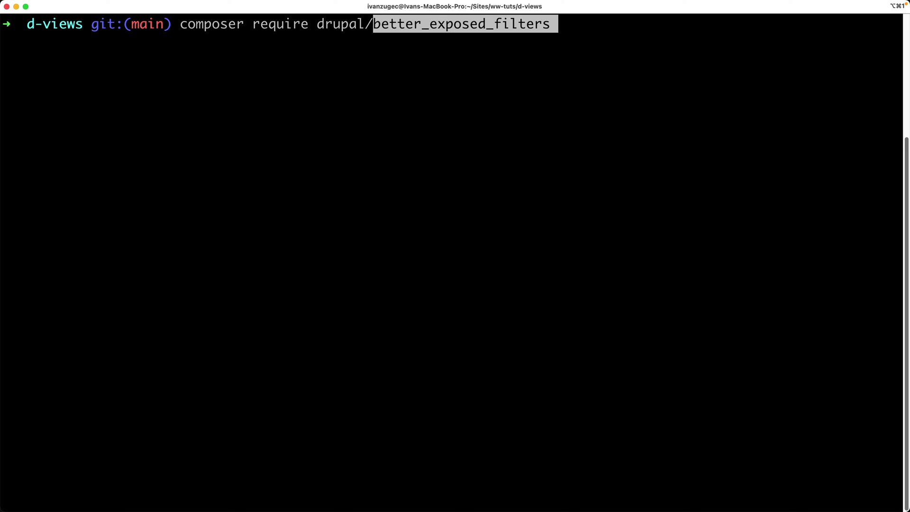
{"action": "key", "text": "Return"}
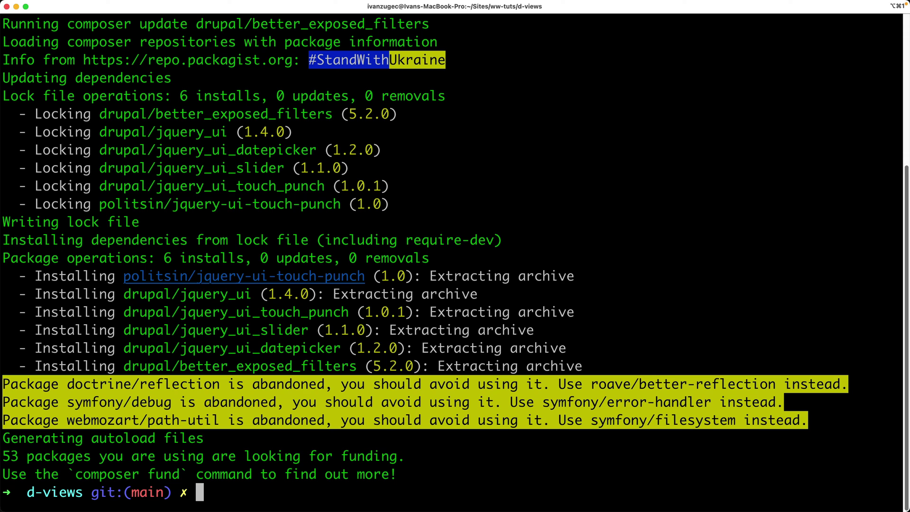
{"action": "key", "text": "super+Tab"}
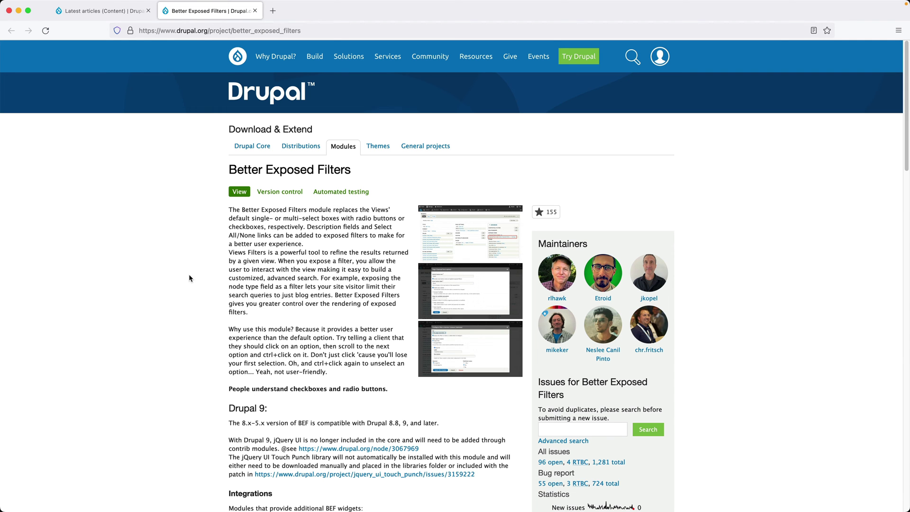
Step: Install Better Exposed Filters and its required jQuery UI modules from Extend, then close that tab
{"action": "left_click", "coordinate": [255, 11]}
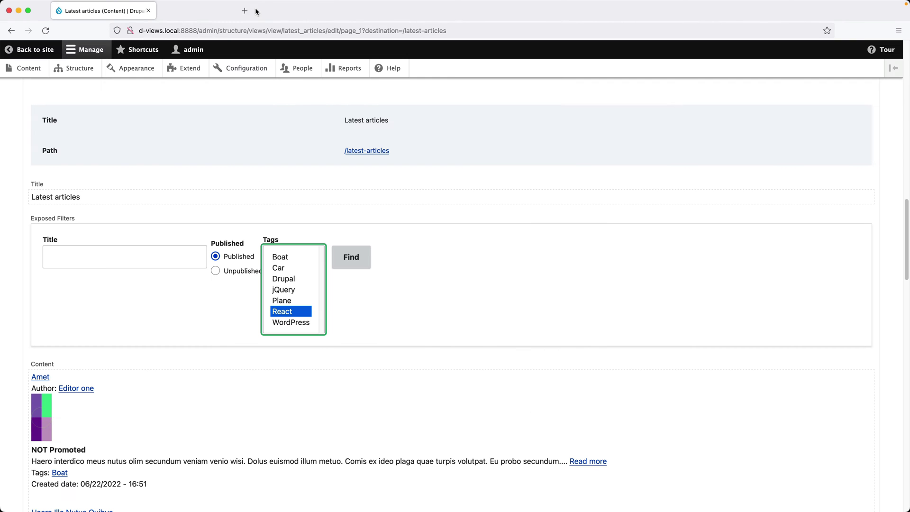
{"action": "left_click", "coordinate": [185, 68], "text": "super"}
{"action": "left_click", "coordinate": [204, 12]}
{"action": "left_click", "coordinate": [144, 227]}
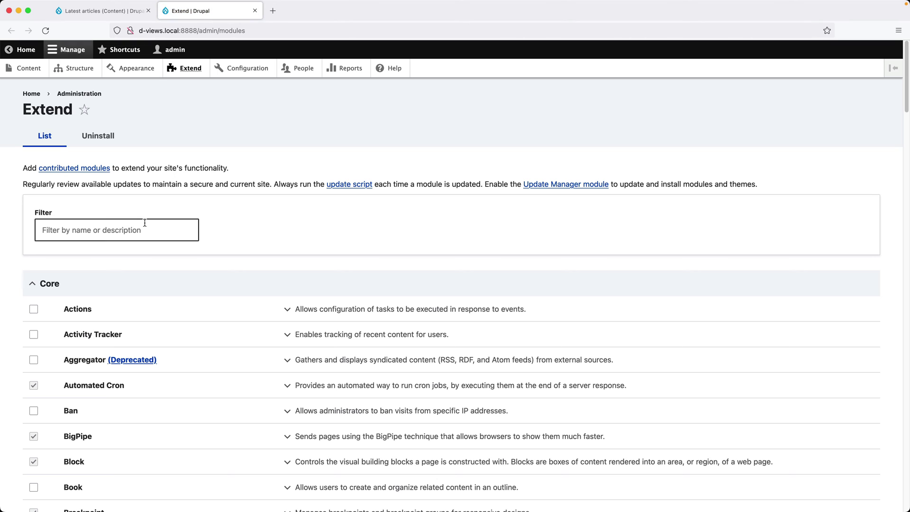
{"action": "type", "text": "views"}
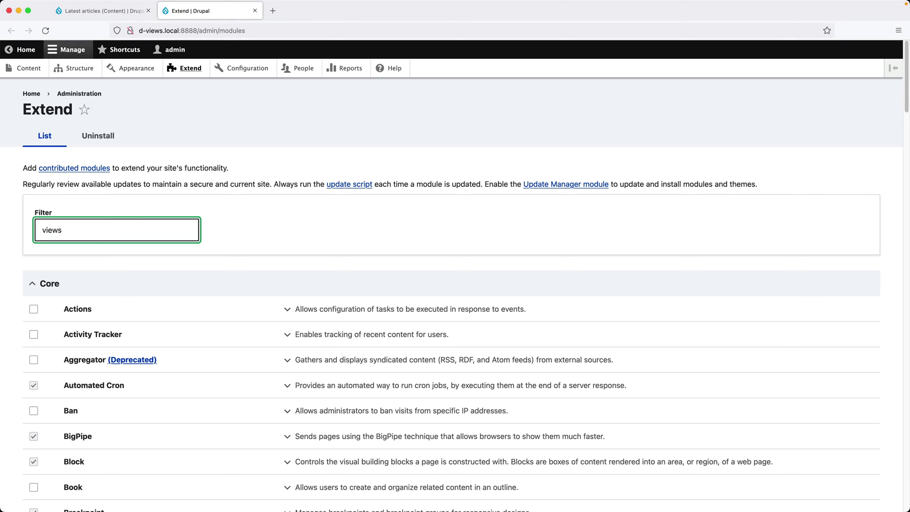
{"action": "left_click", "coordinate": [115, 402]}
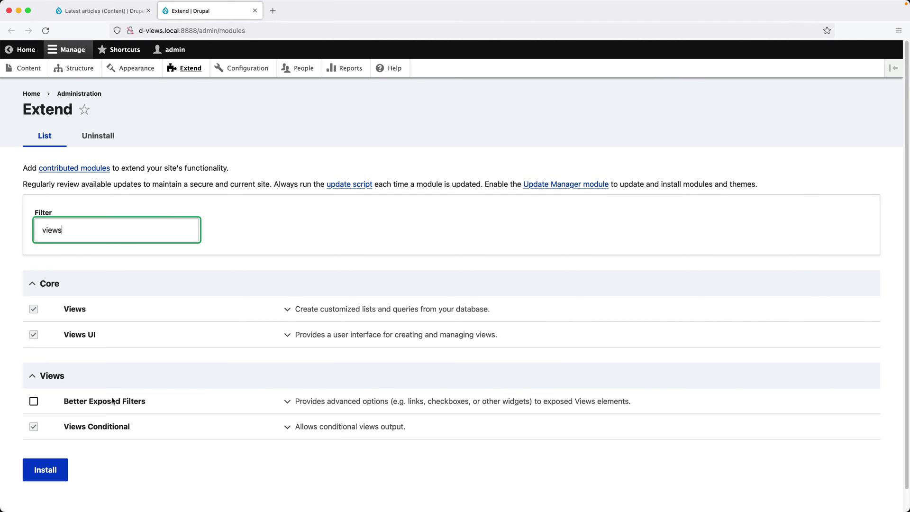
{"action": "left_click", "coordinate": [53, 469]}
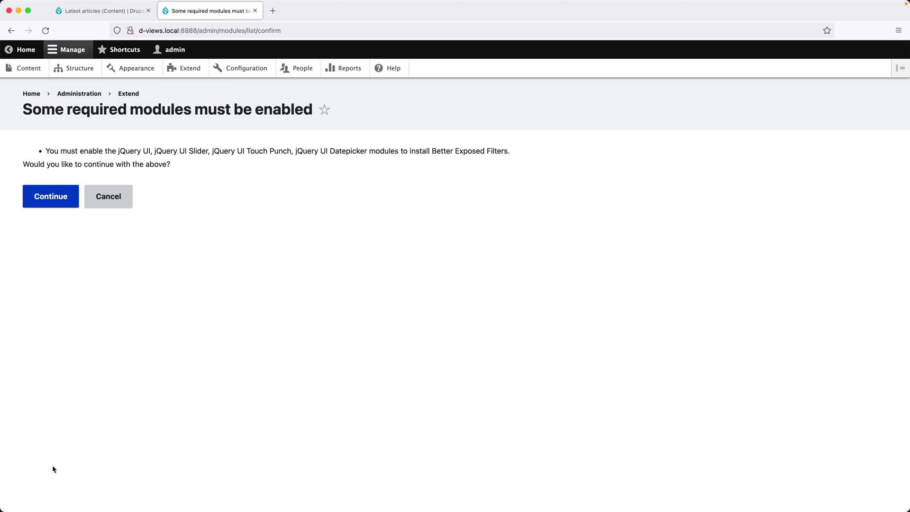
{"action": "left_click", "coordinate": [52, 196]}
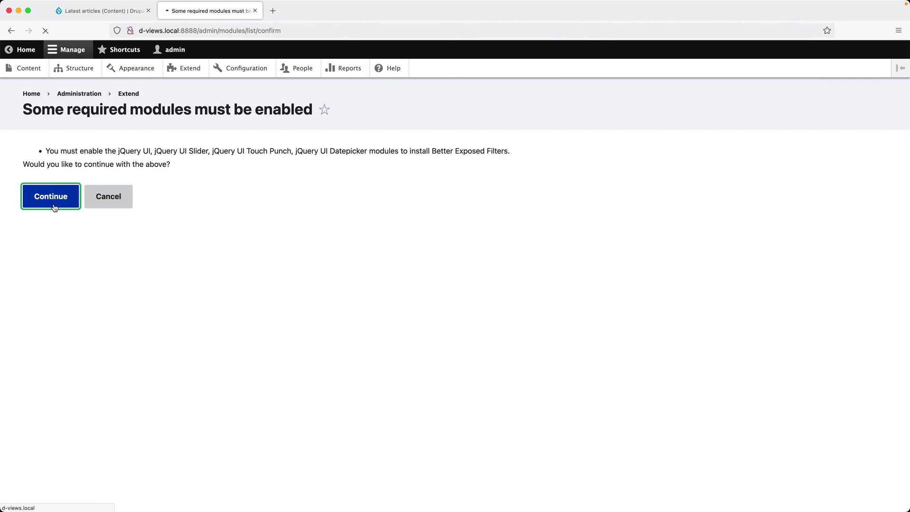
{"action": "left_click", "coordinate": [255, 11]}
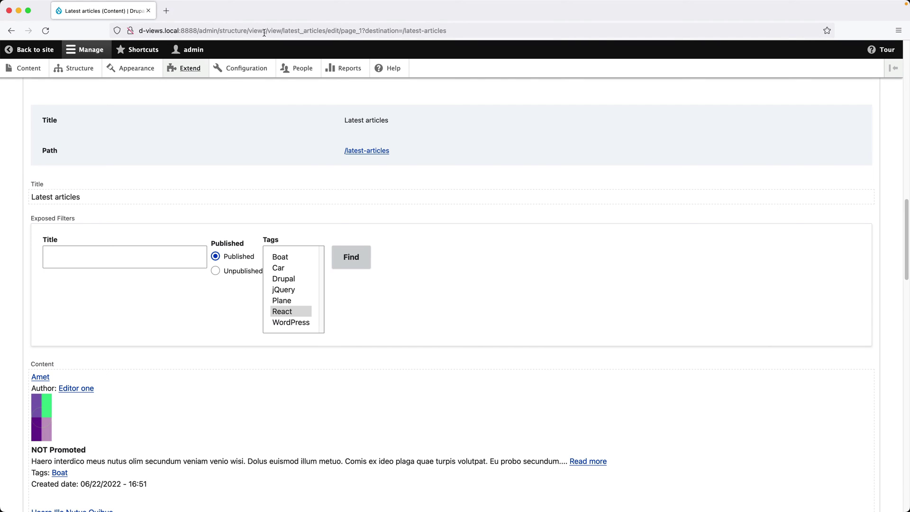
Step: Reload the view and change its exposed form style from Basic to Better Exposed Filters for all displays
{"action": "key", "text": "super+r"}
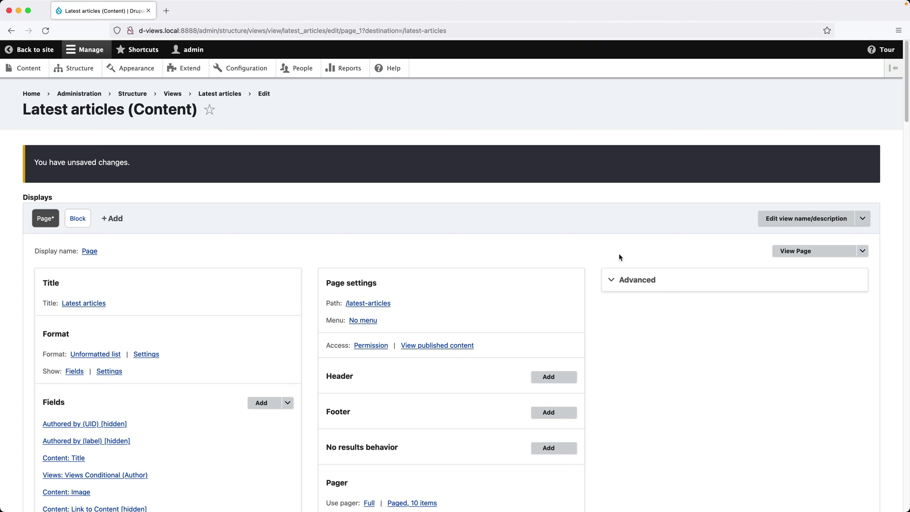
{"action": "left_click", "coordinate": [635, 280]}
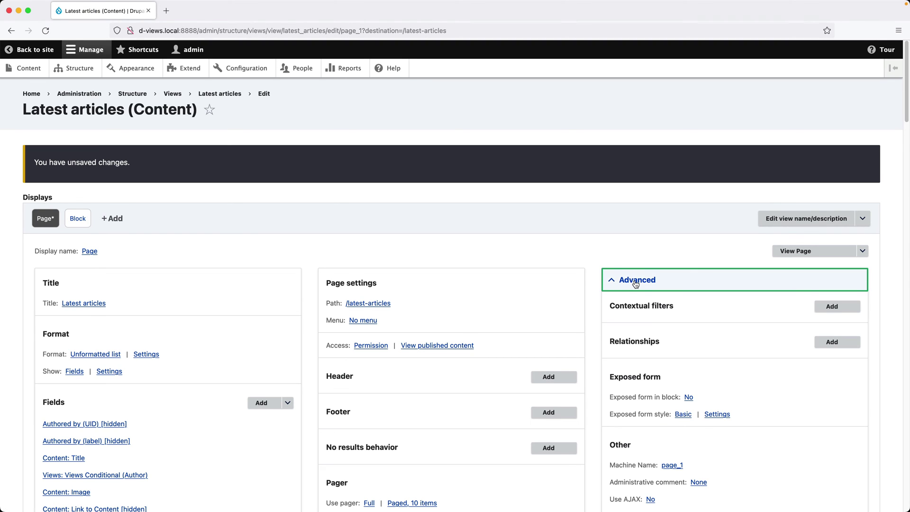
{"action": "scroll", "coordinate": [636, 283], "scroll_direction": "down", "scroll_amount": 5}
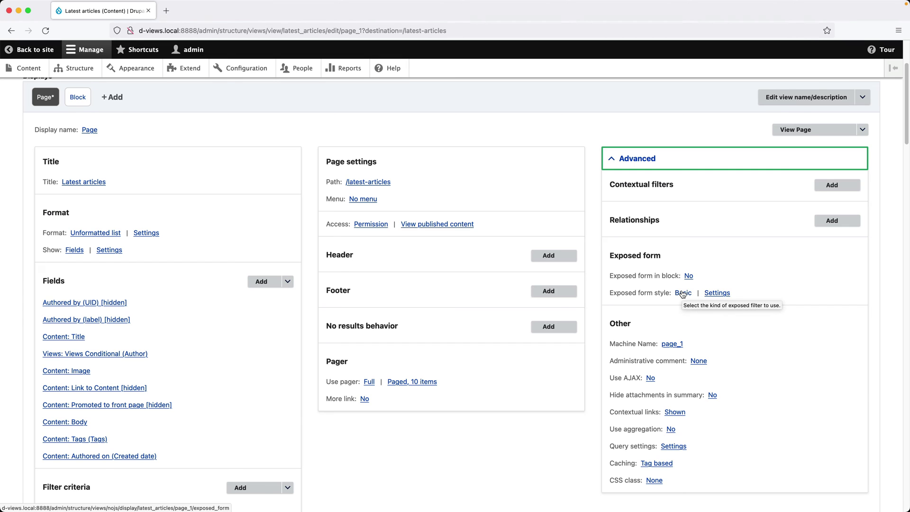
{"action": "left_click", "coordinate": [682, 292]}
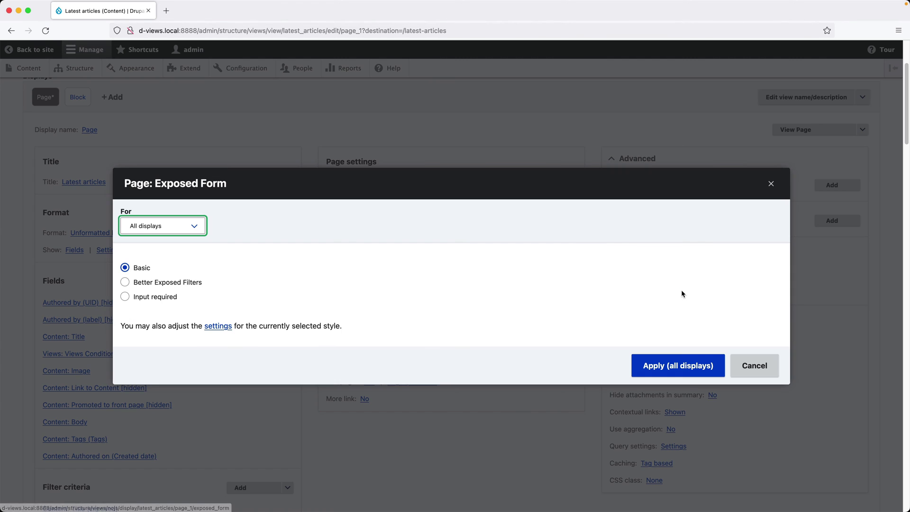
{"action": "left_click", "coordinate": [171, 287]}
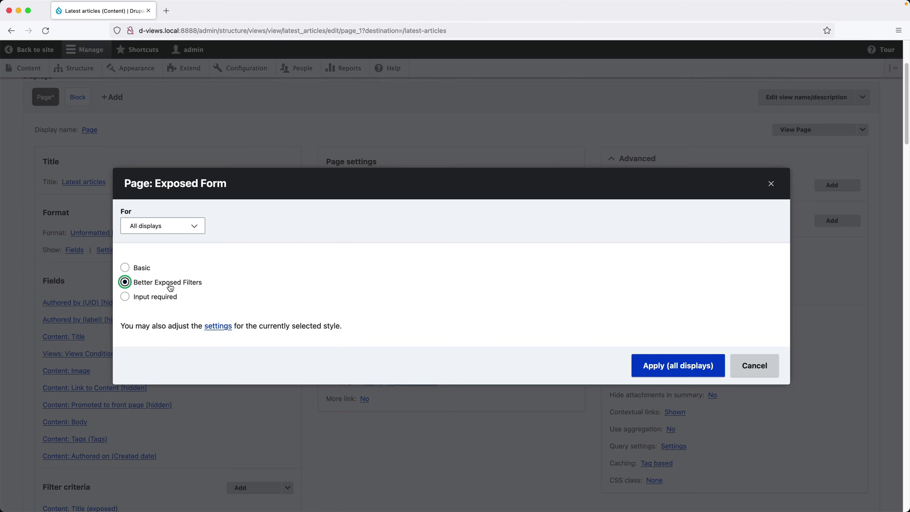
{"action": "left_click", "coordinate": [645, 363]}
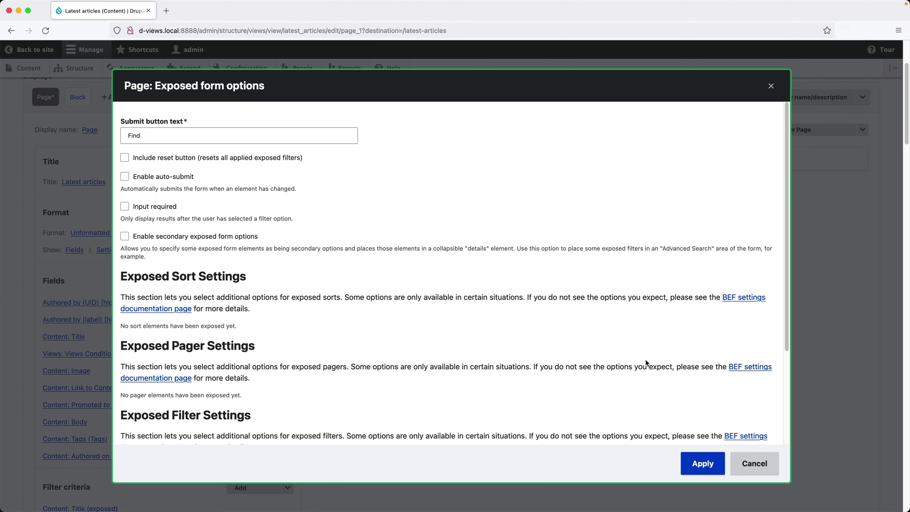
Step: Give the Title filter the placeholder 'Saearch title' and apply the exposed form options
{"action": "scroll", "coordinate": [645, 363], "scroll_direction": "down", "scroll_amount": 5}
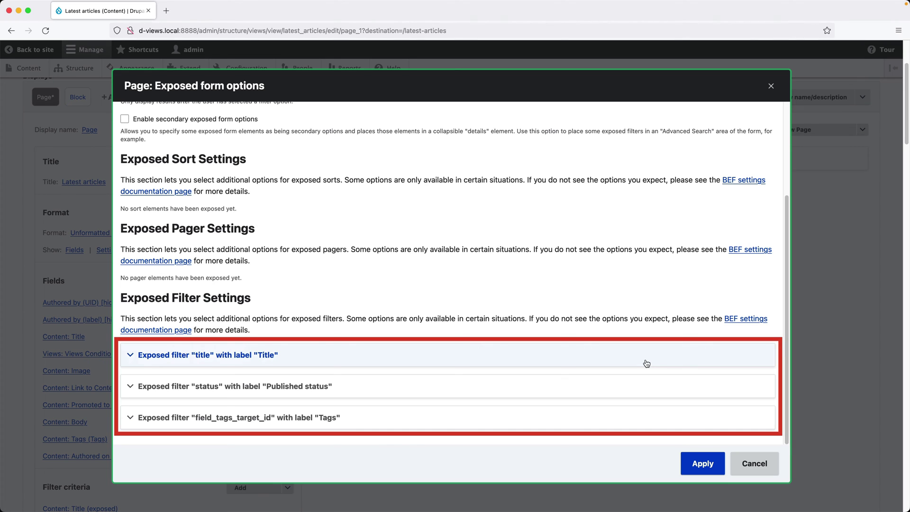
{"action": "left_click", "coordinate": [268, 359]}
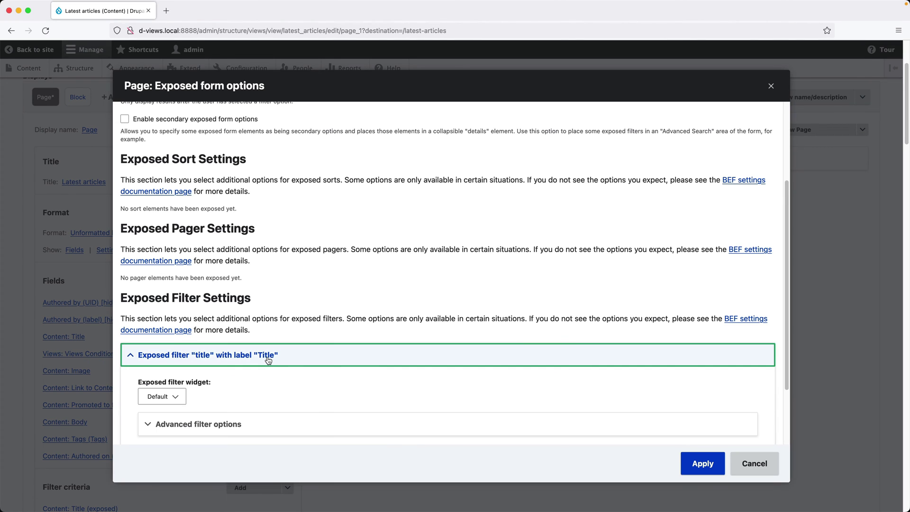
{"action": "scroll", "coordinate": [268, 359], "scroll_direction": "down", "scroll_amount": 2}
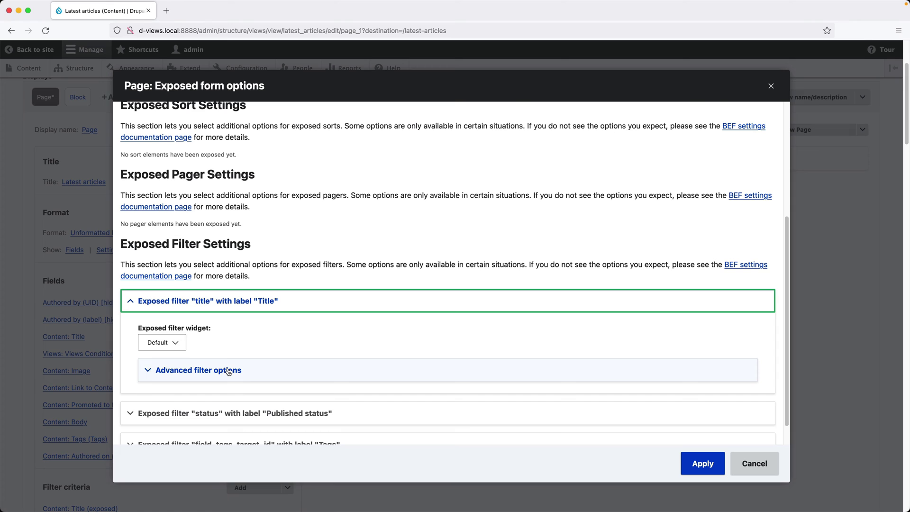
{"action": "left_click", "coordinate": [228, 370]}
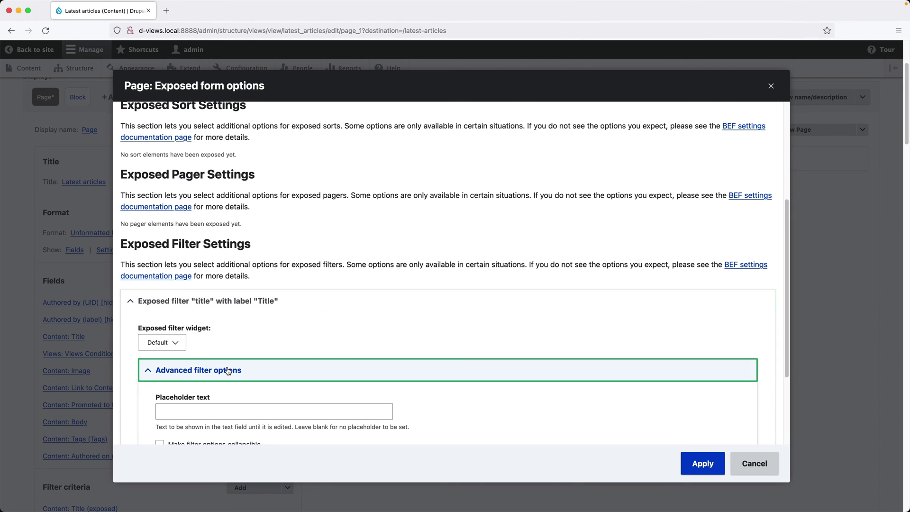
{"action": "scroll", "coordinate": [228, 371], "scroll_direction": "down", "scroll_amount": 1}
{"action": "left_click", "coordinate": [221, 375]}
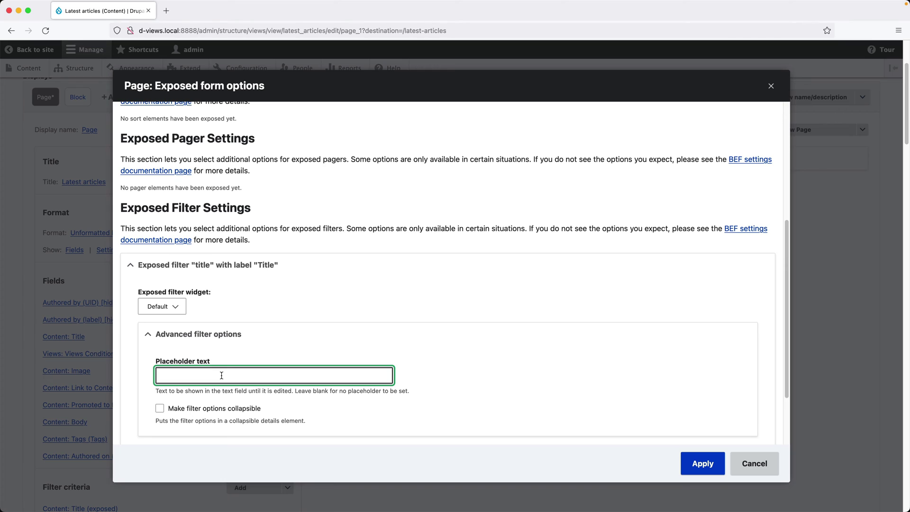
{"action": "type", "text": "Sa"}
{"action": "type", "text": "earch title"}
{"action": "left_click", "coordinate": [699, 462]}
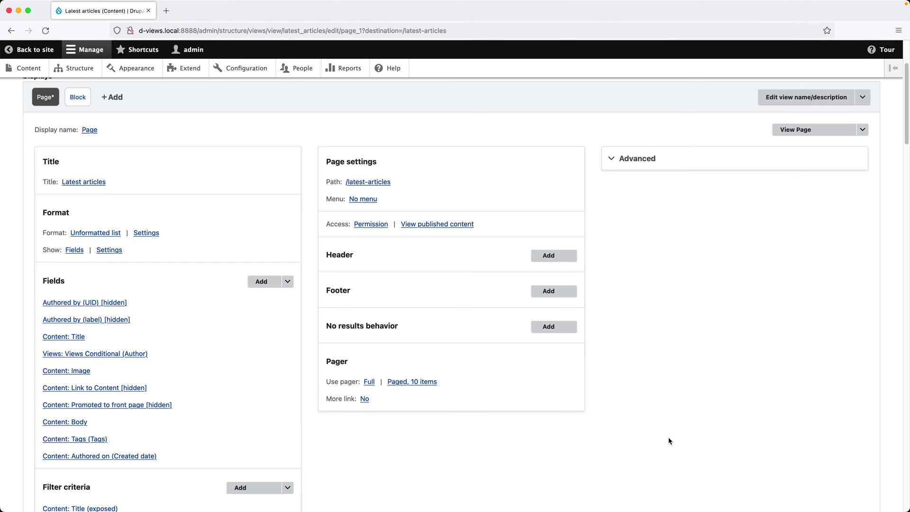
{"action": "scroll", "coordinate": [408, 286], "scroll_direction": "down", "scroll_amount": 15}
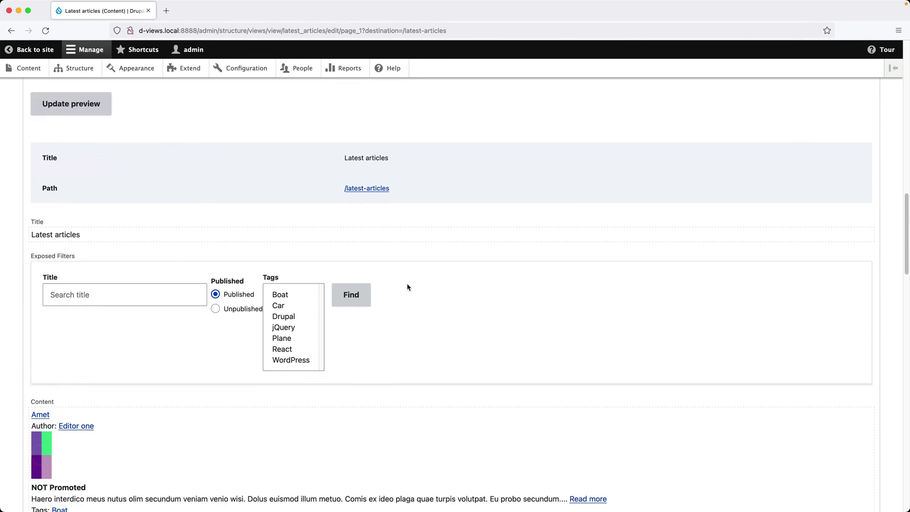
{"action": "scroll", "coordinate": [407, 286], "scroll_direction": "down", "scroll_amount": 1}
{"action": "left_click", "coordinate": [109, 275]}
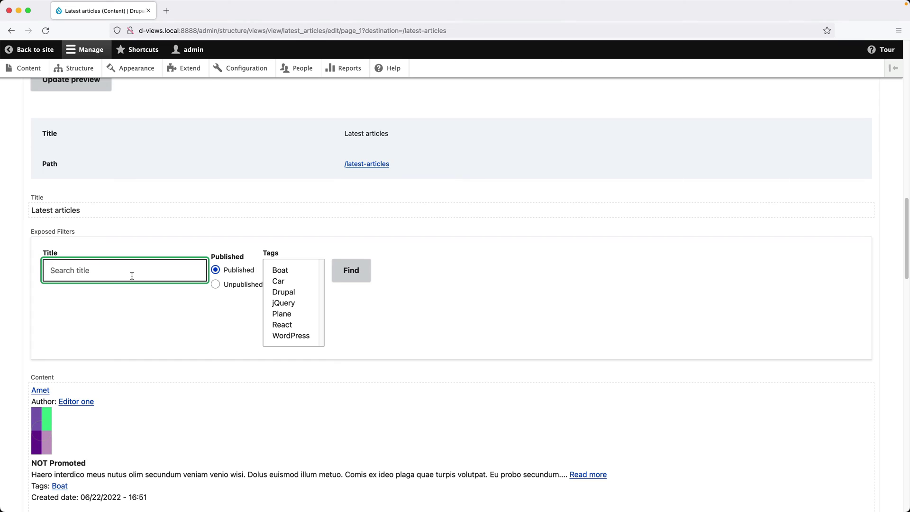
{"action": "scroll", "coordinate": [132, 275], "scroll_direction": "up", "scroll_amount": 15}
{"action": "left_click", "coordinate": [666, 161]}
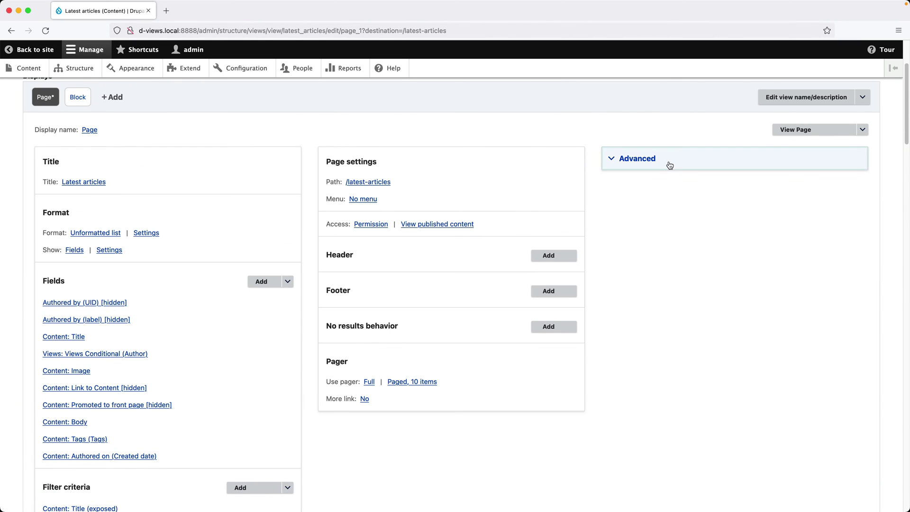
{"action": "left_click", "coordinate": [769, 293]}
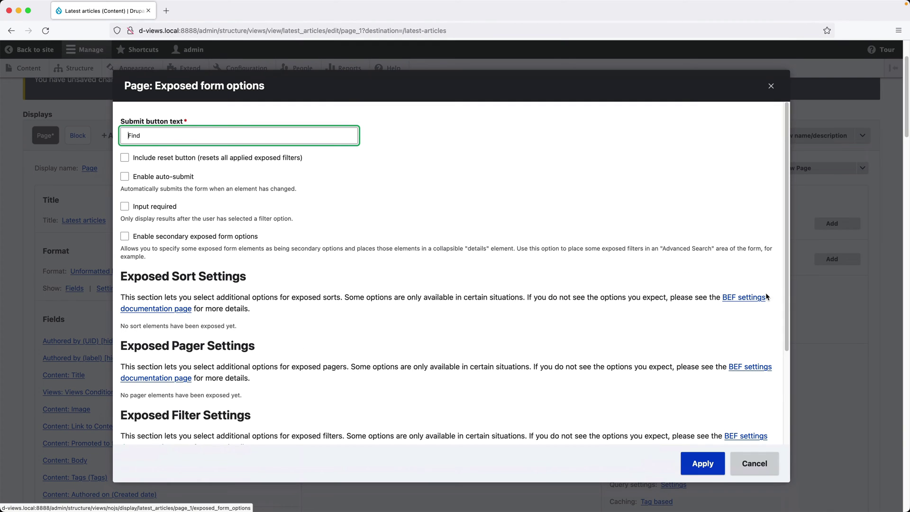
{"action": "scroll", "coordinate": [549, 293], "scroll_direction": "down", "scroll_amount": 3}
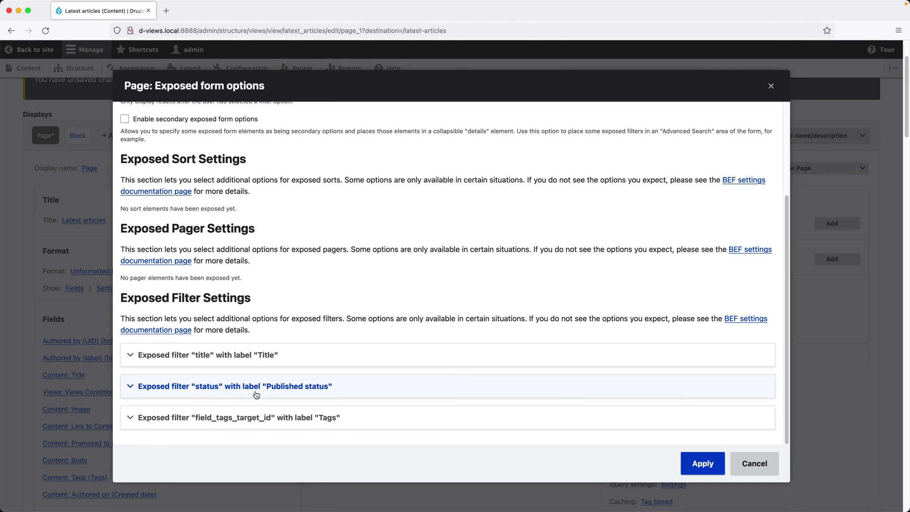
{"action": "left_click", "coordinate": [226, 387]}
{"action": "scroll", "coordinate": [247, 389], "scroll_direction": "down", "scroll_amount": 3}
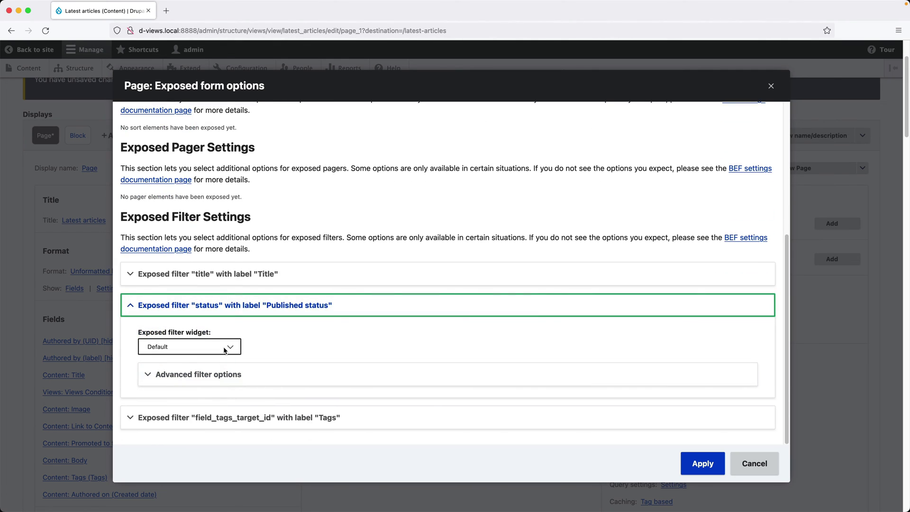
{"action": "left_click", "coordinate": [227, 348]}
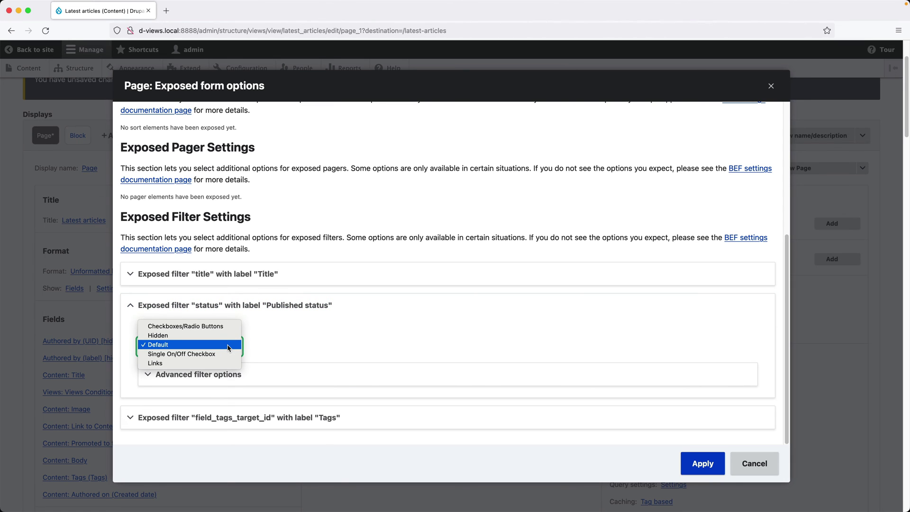
Step: Close the options unchanged, select Published in the preview filter, then reopen the exposed form options
{"action": "left_click", "coordinate": [227, 345]}
{"action": "key", "text": "Escape"}
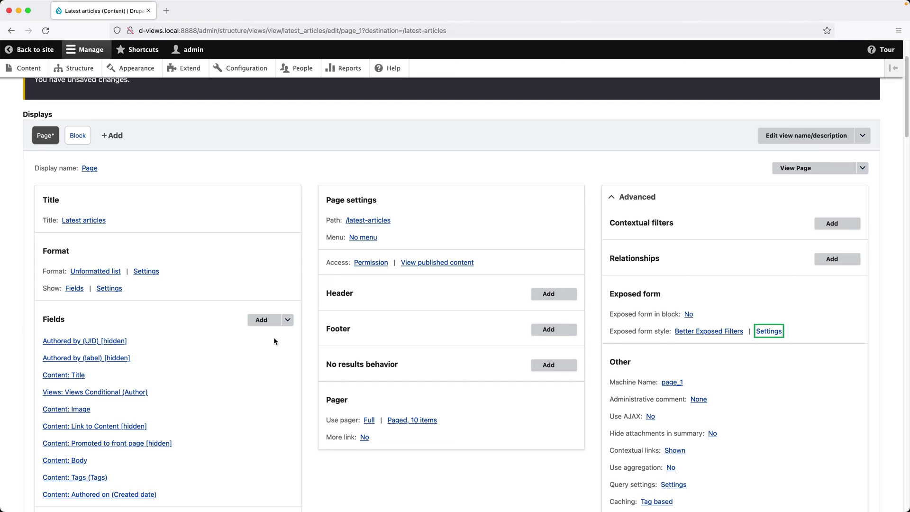
{"action": "scroll", "coordinate": [274, 337], "scroll_direction": "down", "scroll_amount": 10}
{"action": "scroll", "coordinate": [286, 349], "scroll_direction": "down", "scroll_amount": 5}
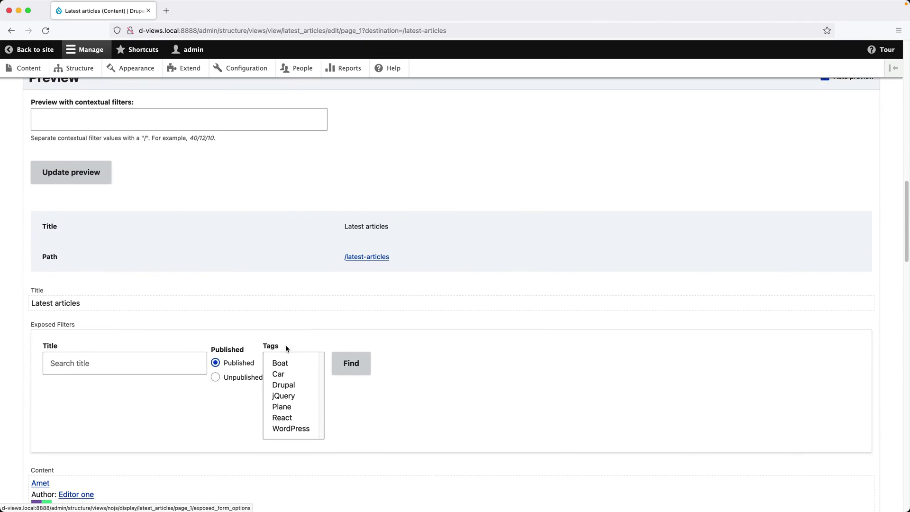
{"action": "left_click", "coordinate": [215, 360]}
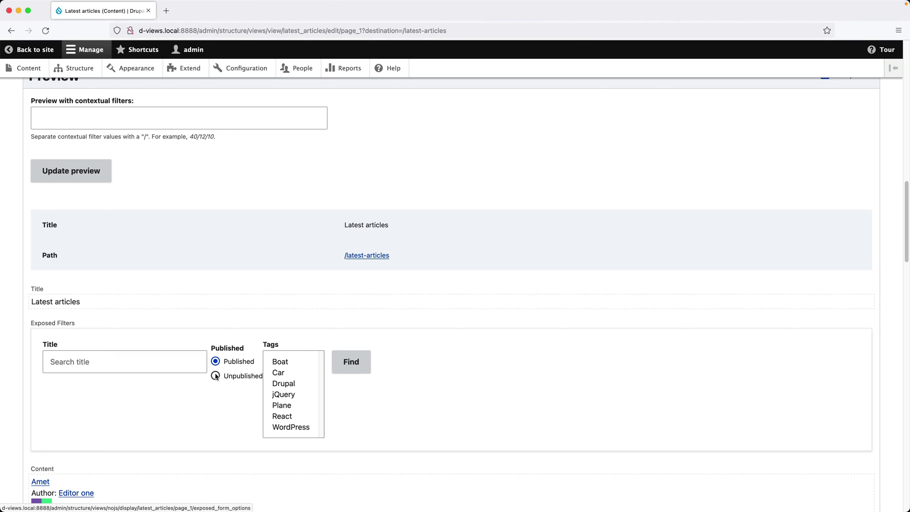
{"action": "scroll", "coordinate": [216, 376], "scroll_direction": "up", "scroll_amount": 10}
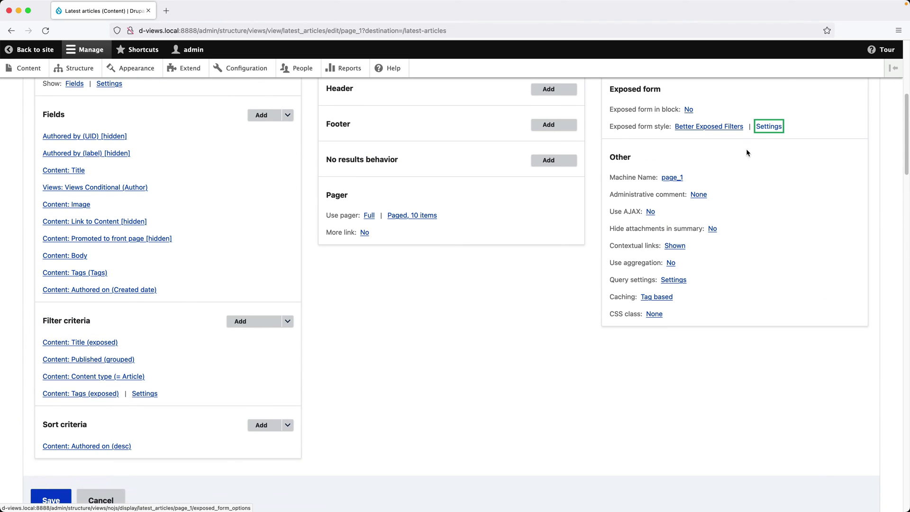
{"action": "left_click", "coordinate": [768, 126]}
Step: Change the Published status filter widget to Single On/Off Checkbox and apply
{"action": "scroll", "coordinate": [274, 398], "scroll_direction": "down", "scroll_amount": 5}
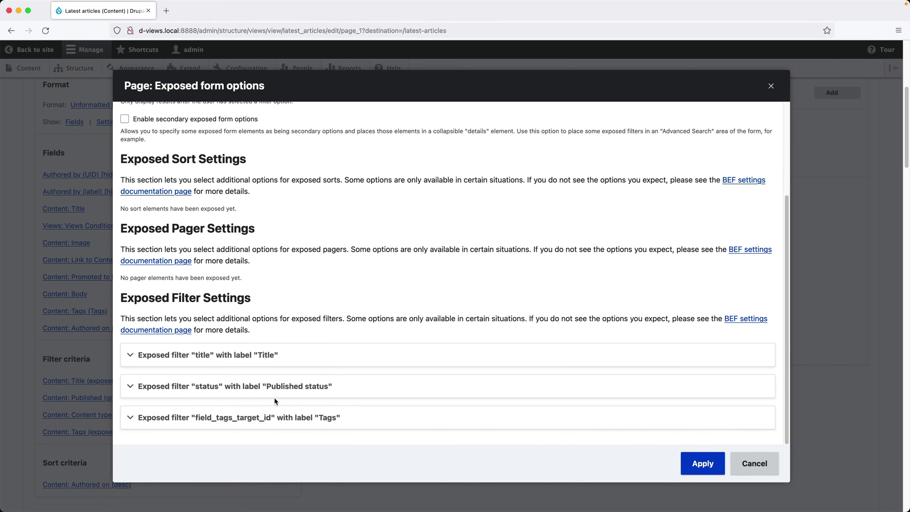
{"action": "left_click", "coordinate": [227, 389]}
{"action": "scroll", "coordinate": [240, 360], "scroll_direction": "down", "scroll_amount": 3}
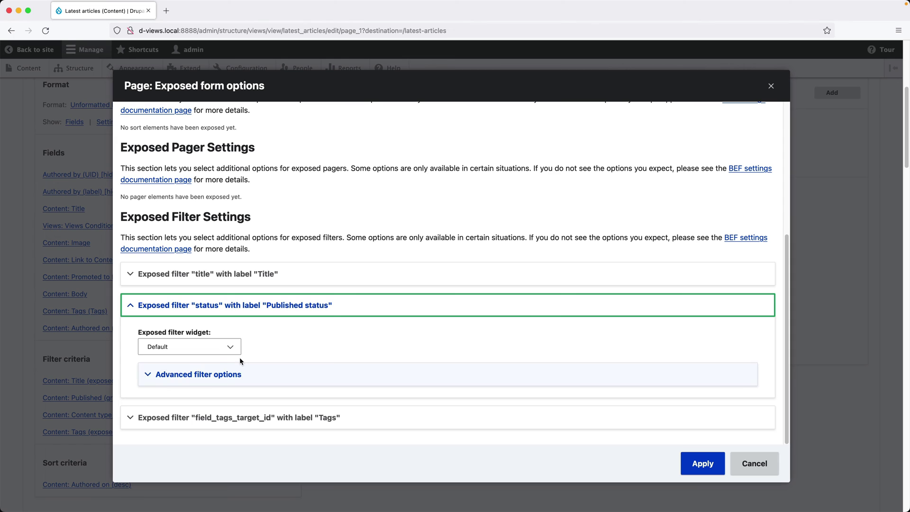
{"action": "left_click", "coordinate": [235, 350]}
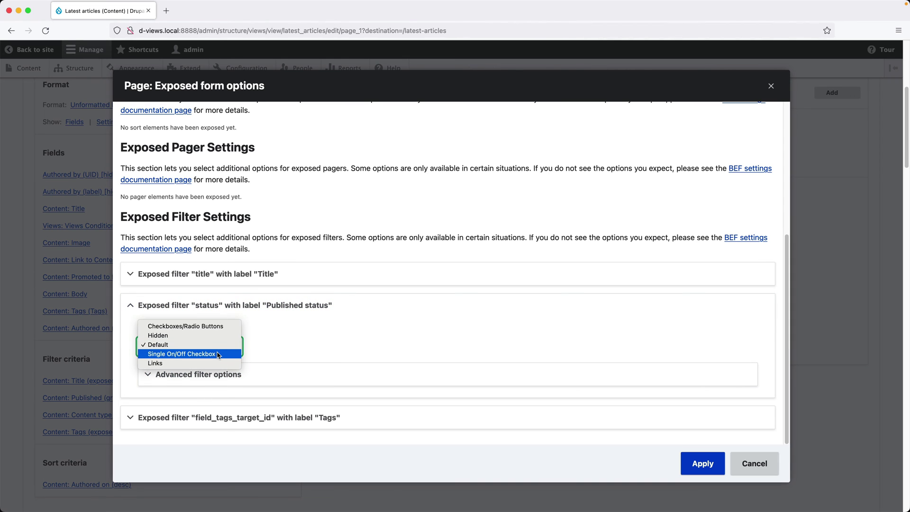
{"action": "left_click", "coordinate": [218, 354]}
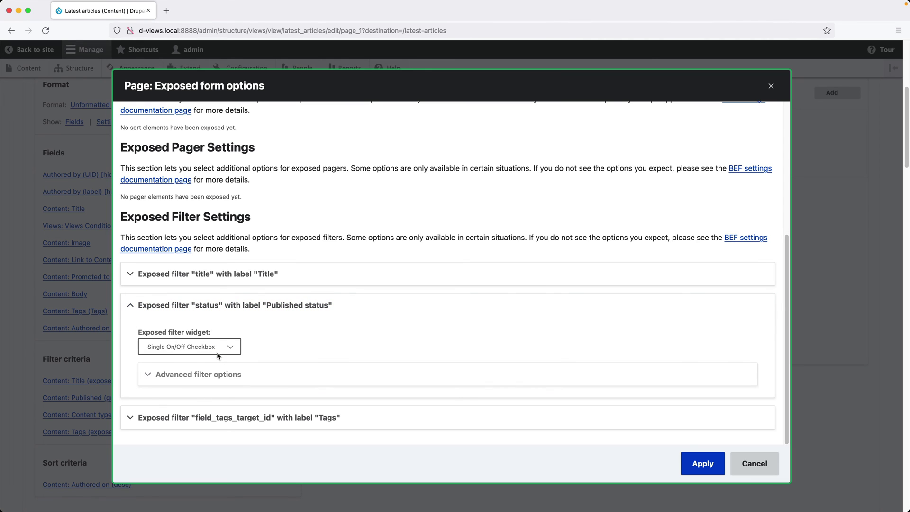
{"action": "left_click", "coordinate": [702, 464]}
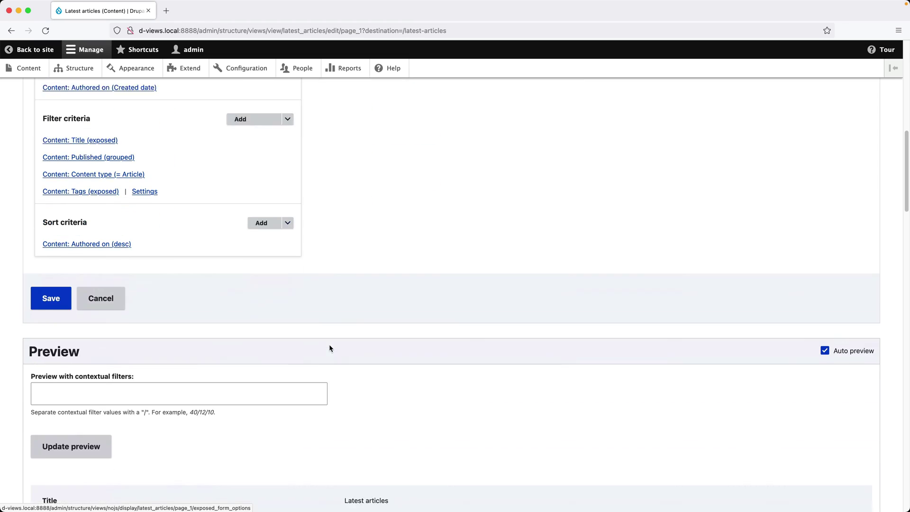
{"action": "scroll", "coordinate": [328, 348], "scroll_direction": "down", "scroll_amount": 7}
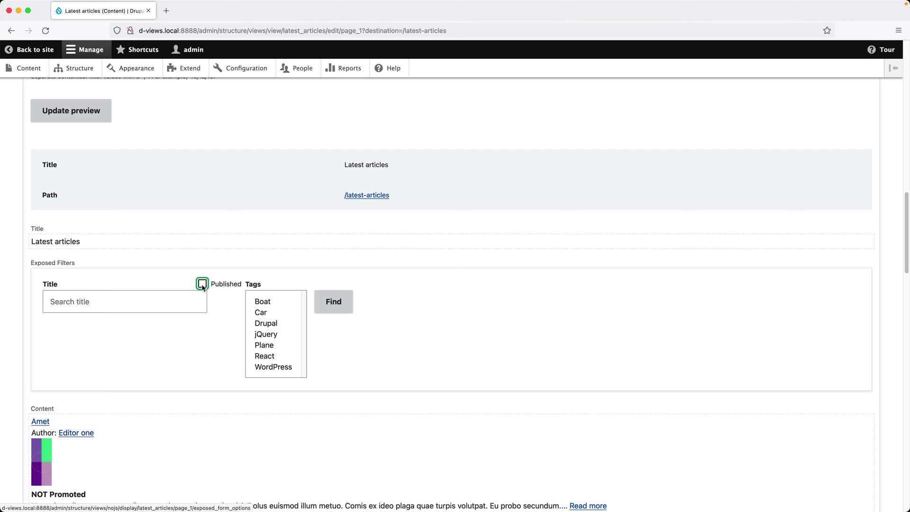
Step: Refresh the preview with Published unchecked, then checked, then unchecked again, reviewing the results
{"action": "left_click", "coordinate": [334, 302]}
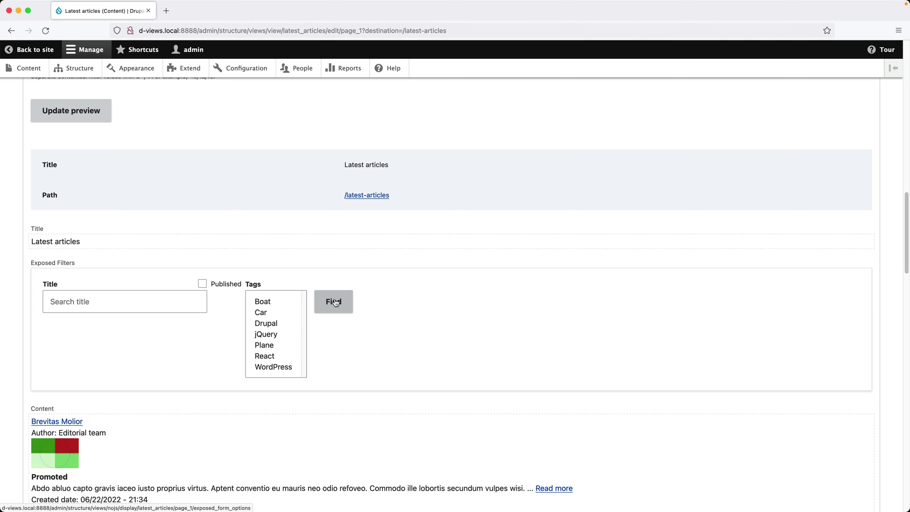
{"action": "left_click", "coordinate": [202, 284]}
{"action": "left_click", "coordinate": [327, 307]}
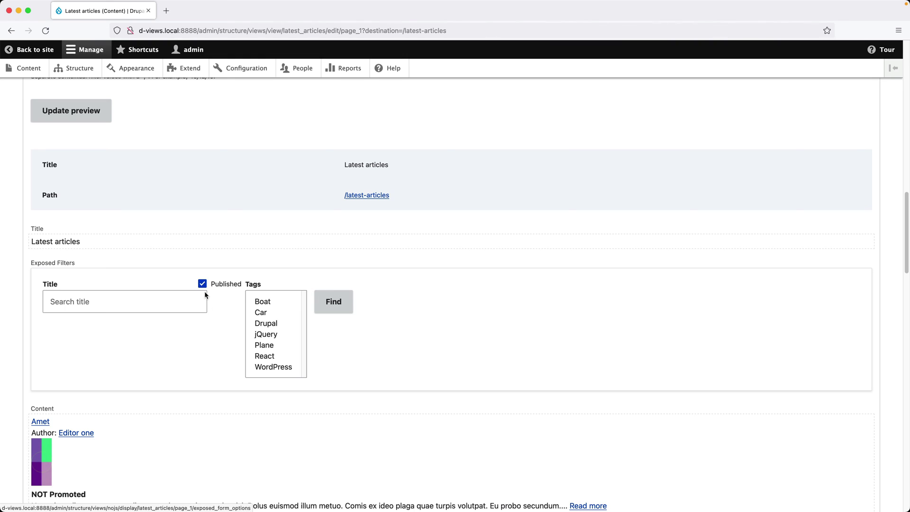
{"action": "left_click", "coordinate": [203, 283]}
{"action": "left_click", "coordinate": [331, 310]}
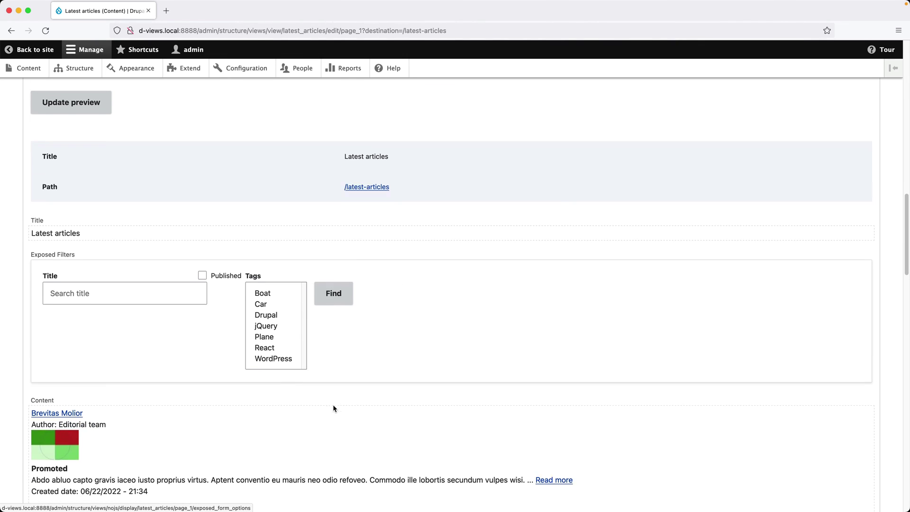
{"action": "scroll", "coordinate": [334, 407], "scroll_direction": "down", "scroll_amount": 6}
{"action": "scroll", "coordinate": [335, 408], "scroll_direction": "down", "scroll_amount": 5}
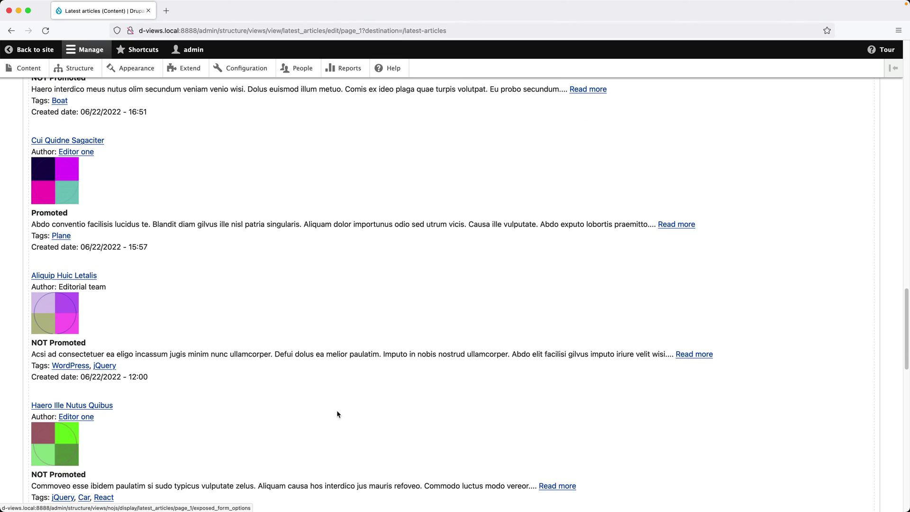
{"action": "scroll", "coordinate": [337, 414], "scroll_direction": "down", "scroll_amount": 2}
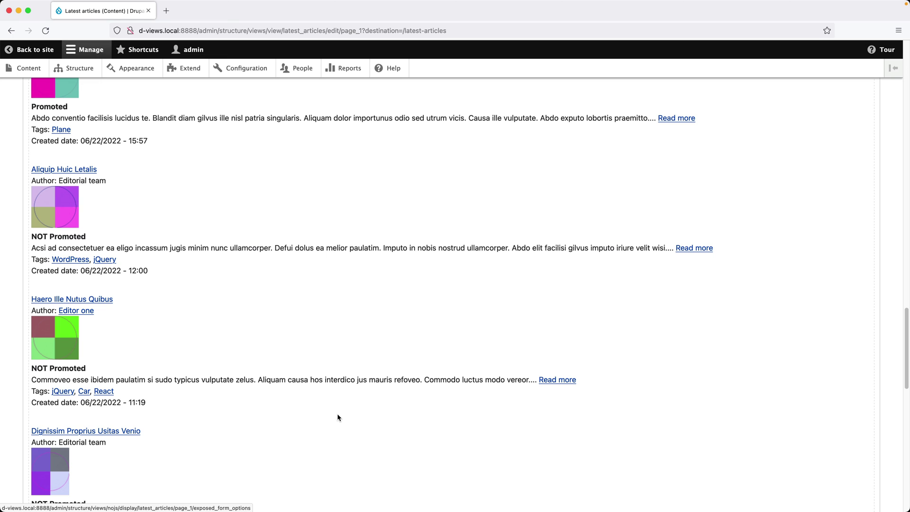
{"action": "scroll", "coordinate": [338, 415], "scroll_direction": "up", "scroll_amount": 15}
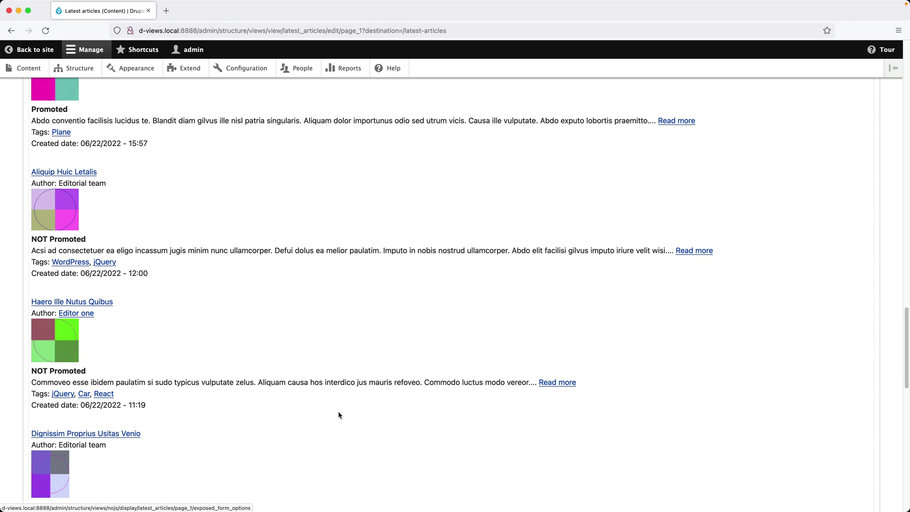
{"action": "scroll", "coordinate": [337, 410], "scroll_direction": "up", "scroll_amount": 9}
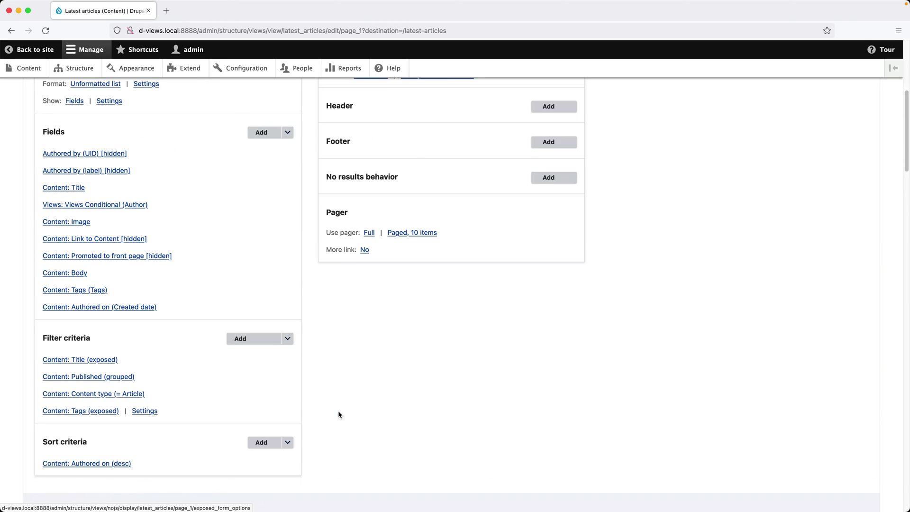
Step: Set the Published status filter widget back to Default and apply
{"action": "left_click", "coordinate": [660, 167]}
{"action": "left_click", "coordinate": [768, 301]}
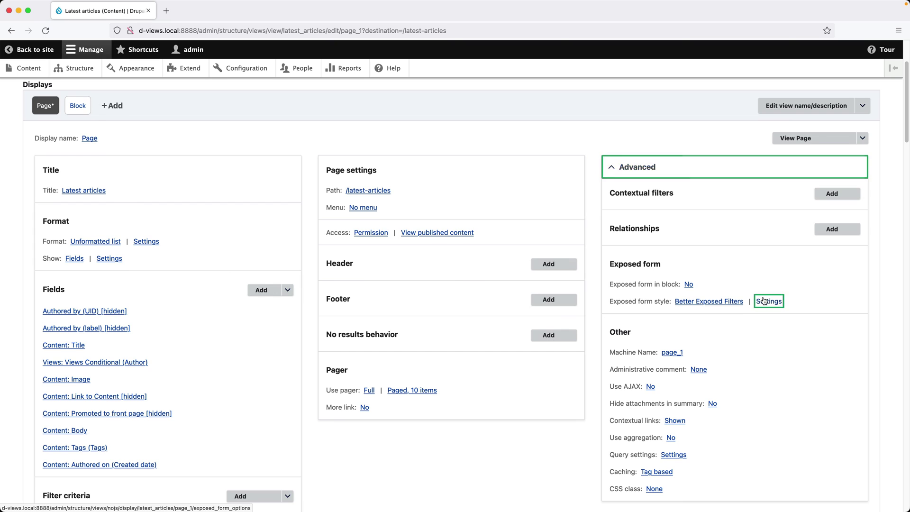
{"action": "scroll", "coordinate": [312, 343], "scroll_direction": "down", "scroll_amount": 5}
{"action": "left_click", "coordinate": [322, 396]}
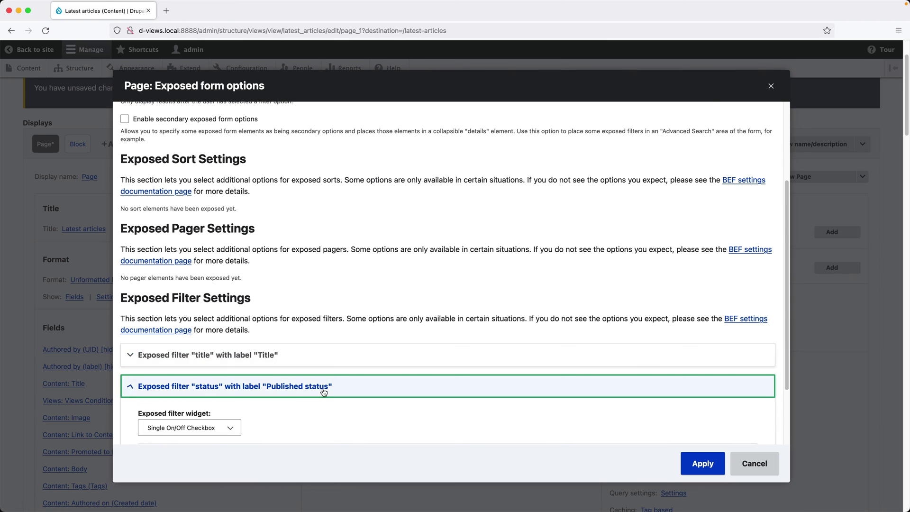
{"action": "scroll", "coordinate": [284, 379], "scroll_direction": "down", "scroll_amount": 2}
{"action": "left_click", "coordinate": [189, 345]}
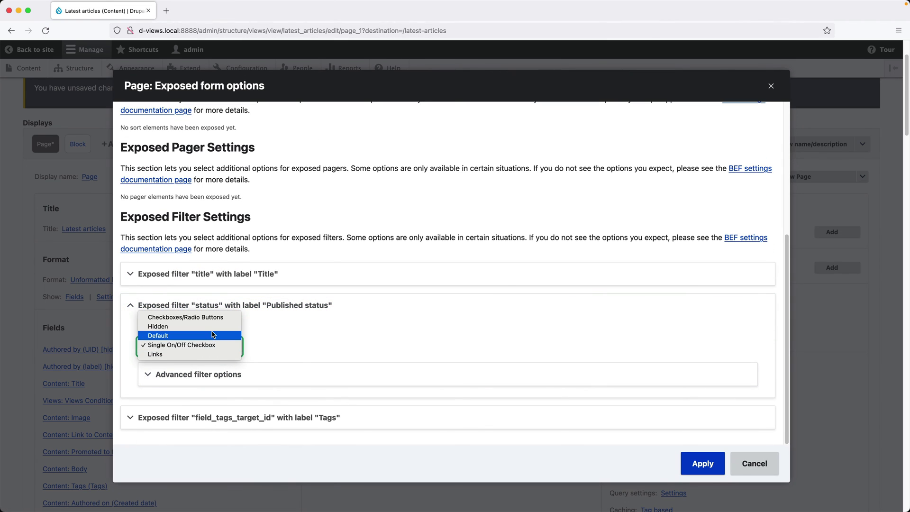
{"action": "left_click", "coordinate": [212, 335]}
{"action": "left_click", "coordinate": [694, 465]}
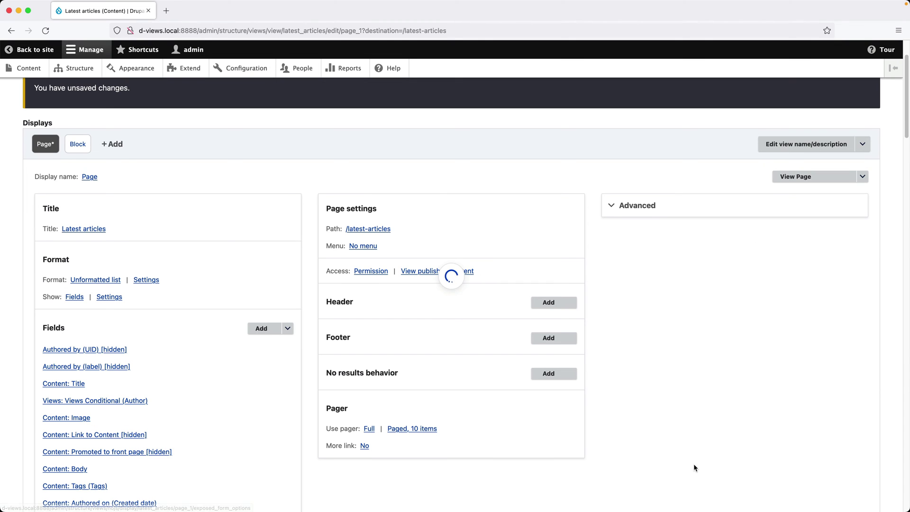
Step: Select Unpublished in the preview and update it to list the unpublished article
{"action": "scroll", "coordinate": [307, 325], "scroll_direction": "down", "scroll_amount": 10}
{"action": "scroll", "coordinate": [307, 325], "scroll_direction": "down", "scroll_amount": 7}
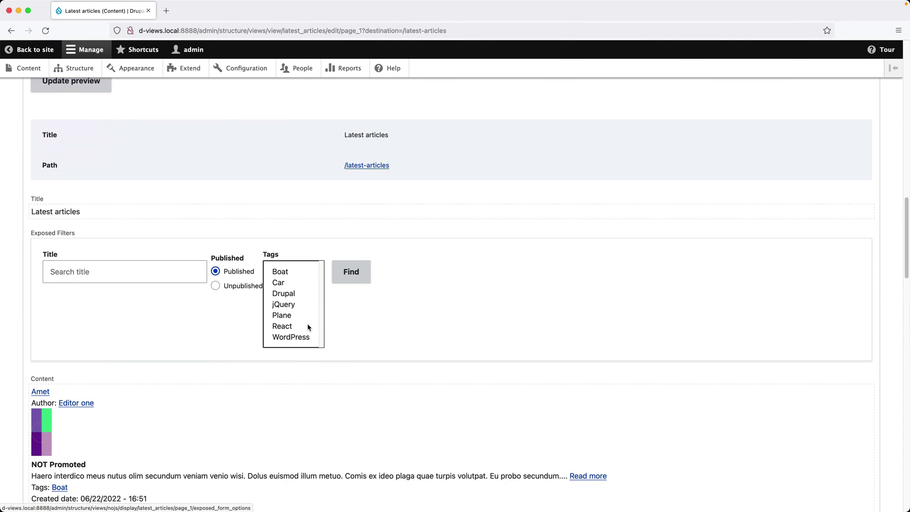
{"action": "left_click", "coordinate": [216, 210]}
{"action": "left_click", "coordinate": [351, 205]}
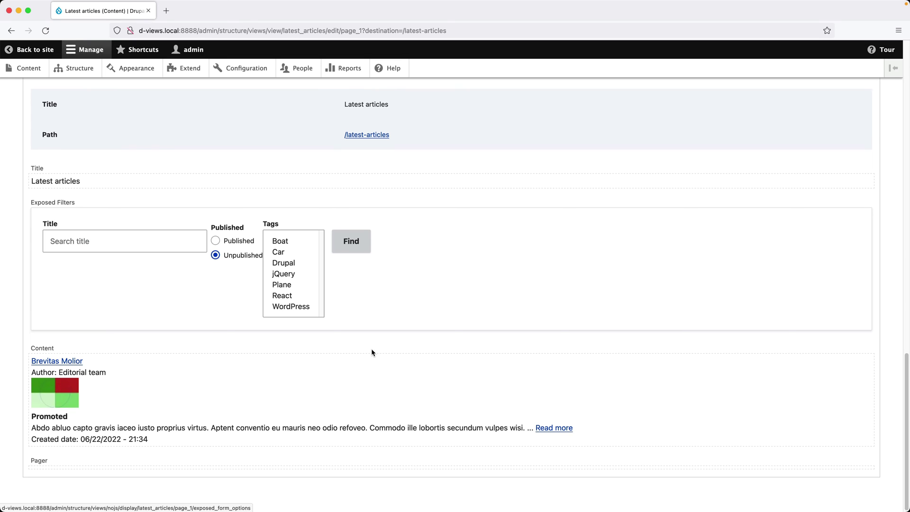
Step: Set the Tags filter widget to Checkboxes/Radio Buttons and apply
{"action": "scroll", "coordinate": [372, 351], "scroll_direction": "up", "scroll_amount": 15}
{"action": "left_click", "coordinate": [696, 143]}
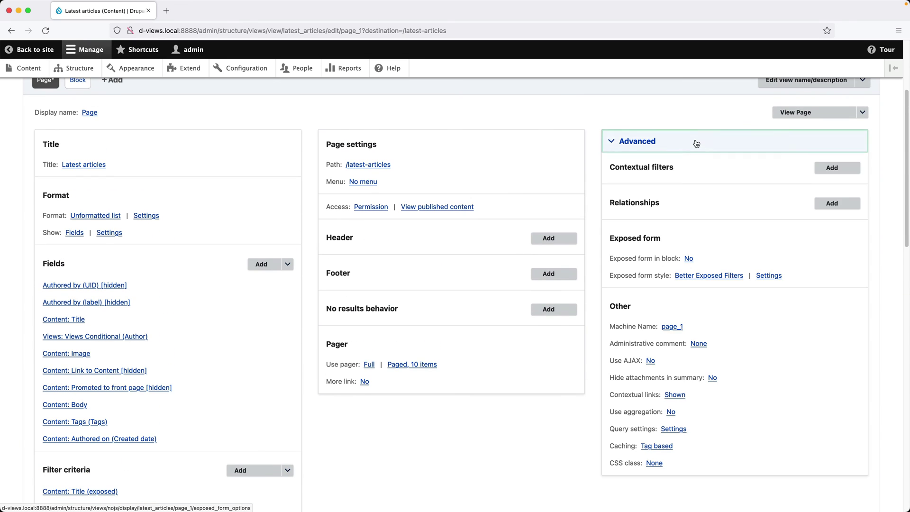
{"action": "left_click", "coordinate": [768, 276]}
{"action": "scroll", "coordinate": [241, 356], "scroll_direction": "down", "scroll_amount": 5}
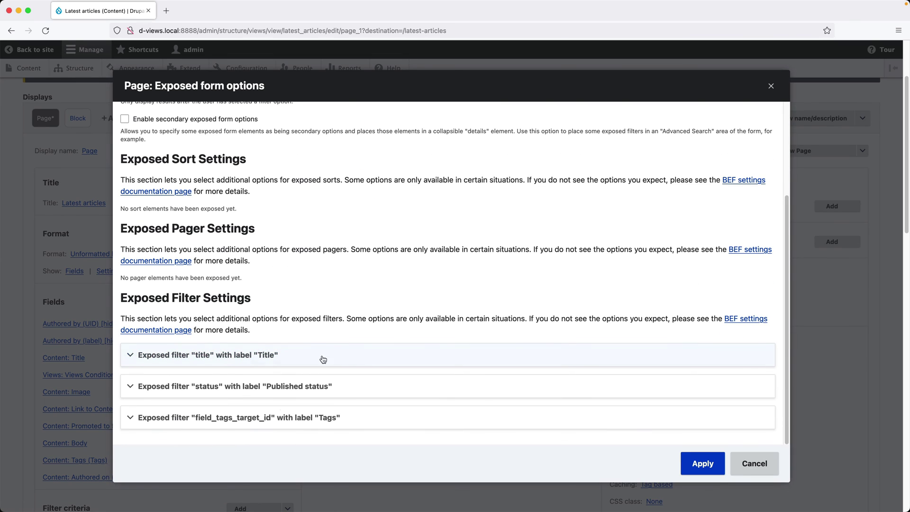
{"action": "left_click", "coordinate": [332, 418]}
{"action": "scroll", "coordinate": [332, 419], "scroll_direction": "down", "scroll_amount": 3}
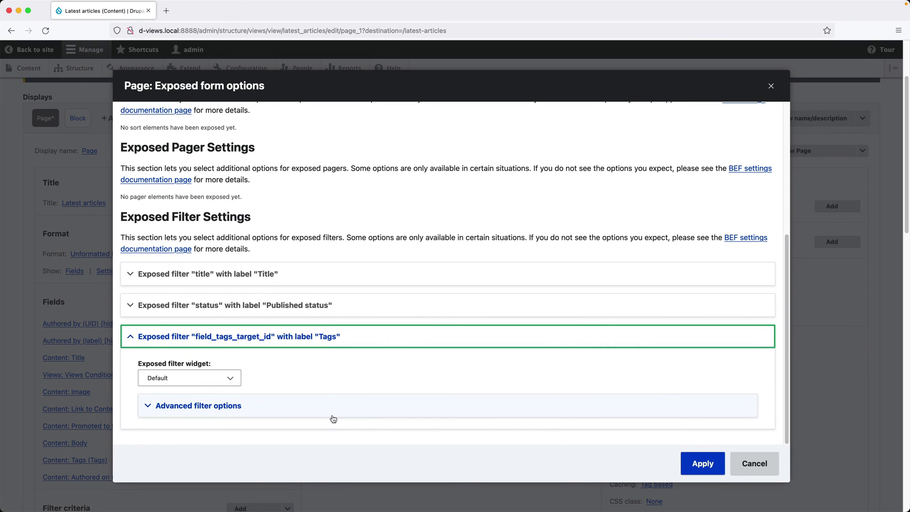
{"action": "left_click", "coordinate": [210, 378]}
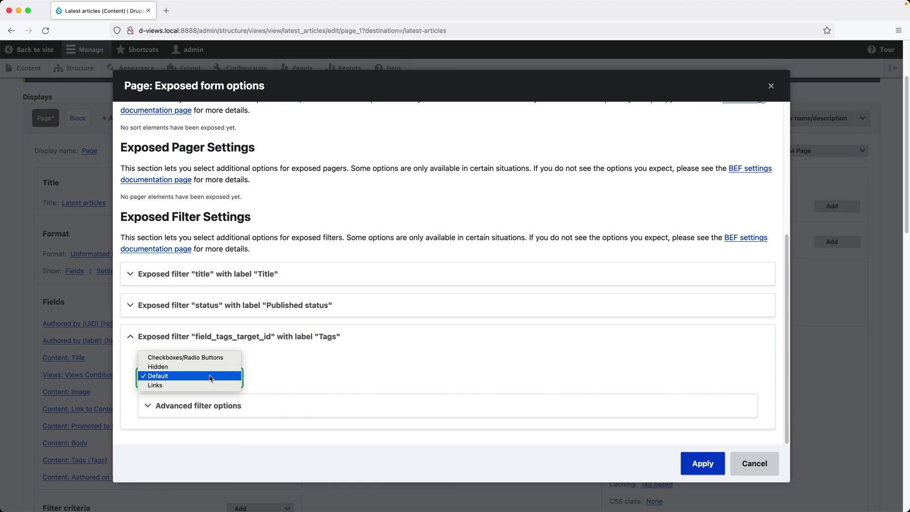
{"action": "left_click", "coordinate": [205, 358]}
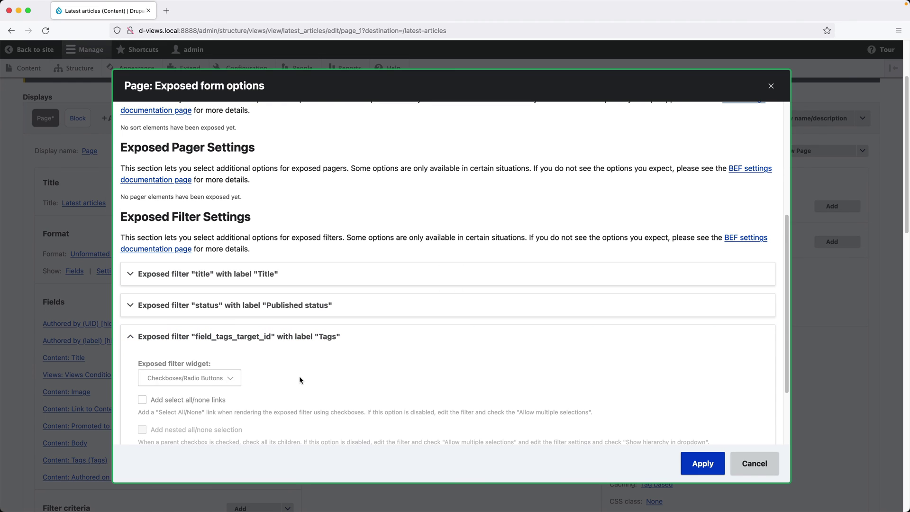
{"action": "left_click", "coordinate": [711, 467]}
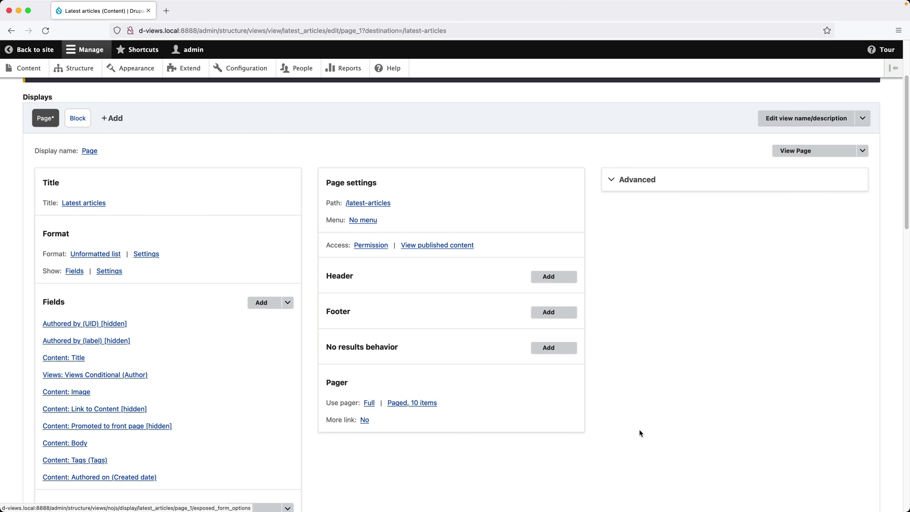
Step: Tick Boat, Car and Drupal in the preview, then save the view
{"action": "scroll", "coordinate": [639, 431], "scroll_direction": "down", "scroll_amount": 15}
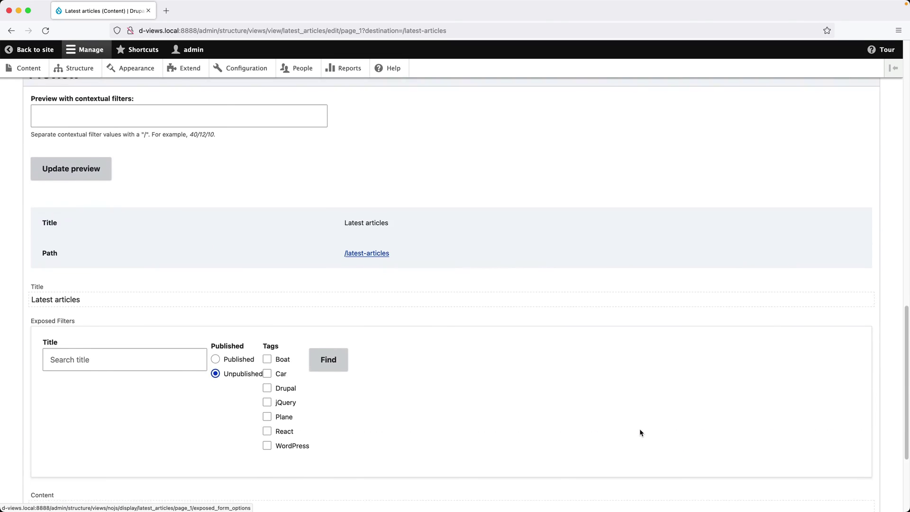
{"action": "scroll", "coordinate": [639, 433], "scroll_direction": "down", "scroll_amount": 2}
{"action": "left_click", "coordinate": [283, 268]}
{"action": "left_click", "coordinate": [280, 284]}
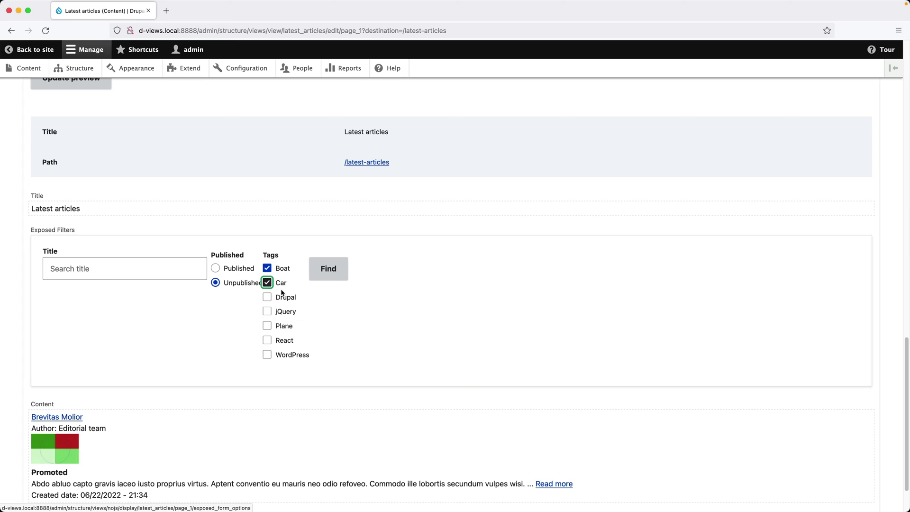
{"action": "left_click", "coordinate": [283, 299]}
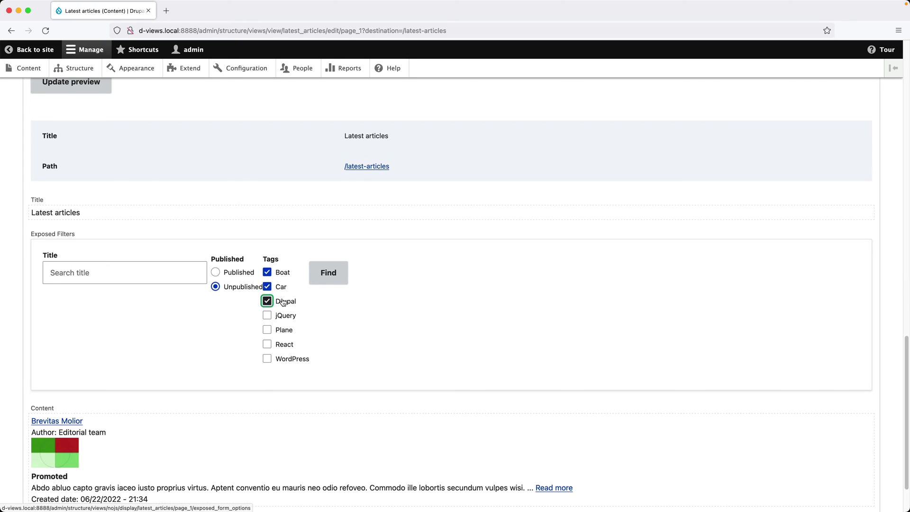
{"action": "scroll", "coordinate": [283, 299], "scroll_direction": "up", "scroll_amount": 5}
{"action": "left_click", "coordinate": [63, 181]}
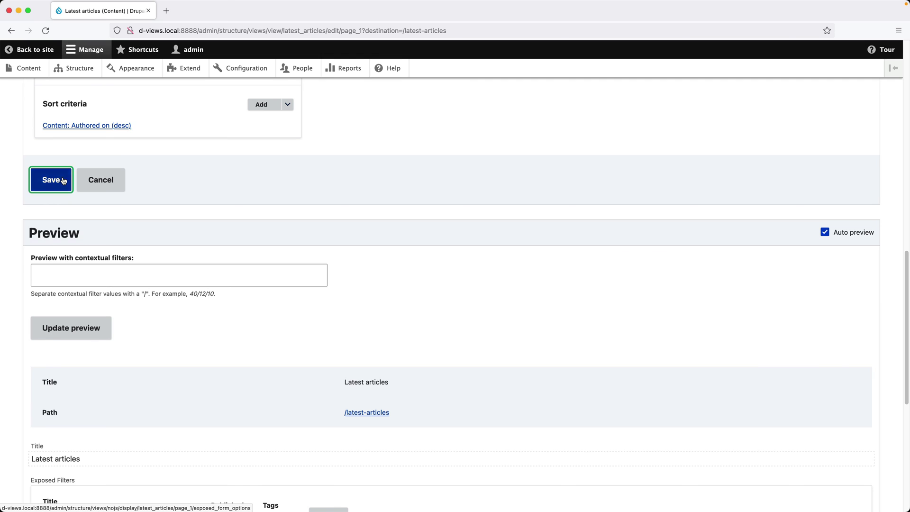
Step: Tick Boat and Car on the Latest articles page and run Find to filter the list
{"action": "scroll", "coordinate": [124, 243], "scroll_direction": "down", "scroll_amount": 3}
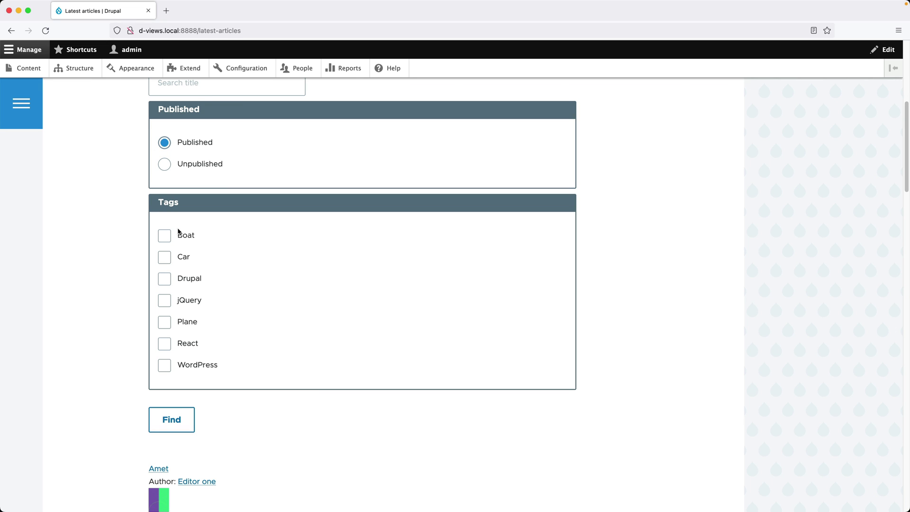
{"action": "left_click", "coordinate": [165, 236]}
{"action": "left_click", "coordinate": [164, 257]}
{"action": "left_click", "coordinate": [168, 422]}
{"action": "scroll", "coordinate": [124, 425], "scroll_direction": "down", "scroll_amount": 10}
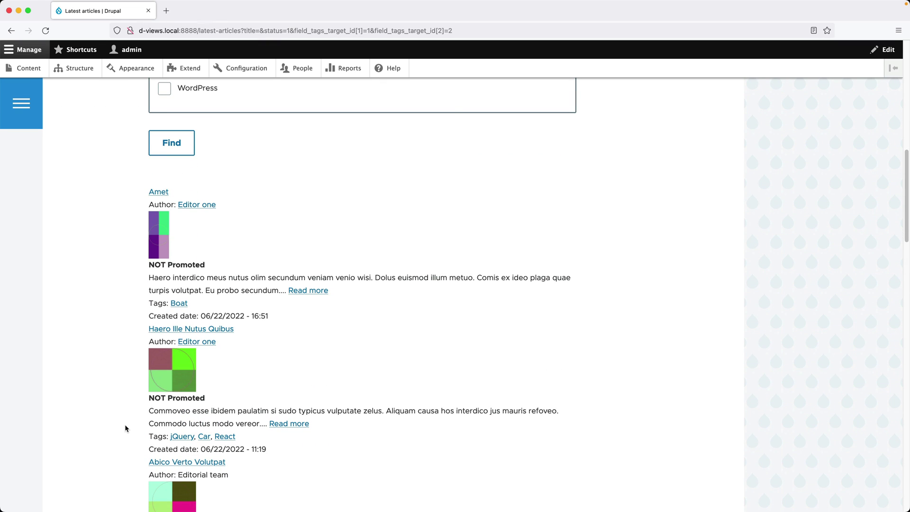
{"action": "scroll", "coordinate": [125, 427], "scroll_direction": "up", "scroll_amount": 6}
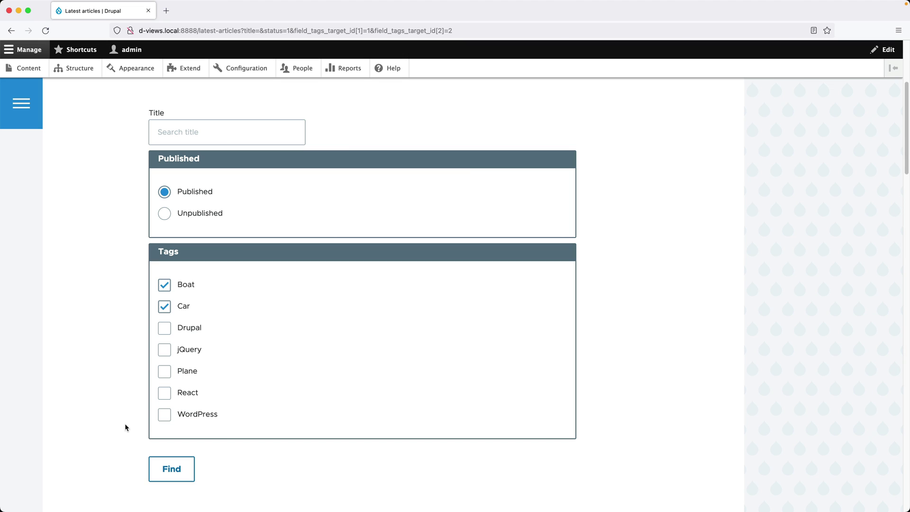
{"action": "mouse_move", "coordinate": [540, 297]}
{"action": "scroll", "coordinate": [540, 297], "scroll_direction": "up", "scroll_amount": 2}
Step: Edit the view and enable secondary exposed filter options labelled 'Advanced options'
{"action": "left_click", "coordinate": [568, 188]}
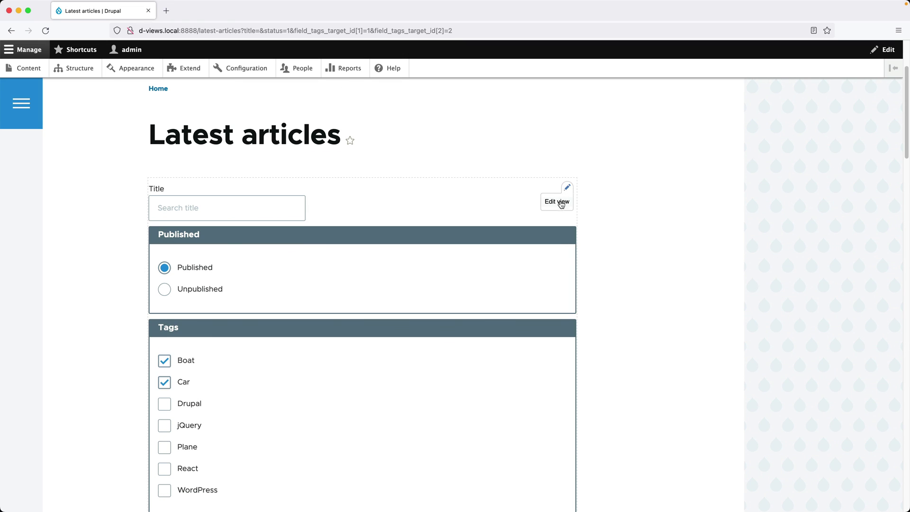
{"action": "left_click", "coordinate": [559, 200]}
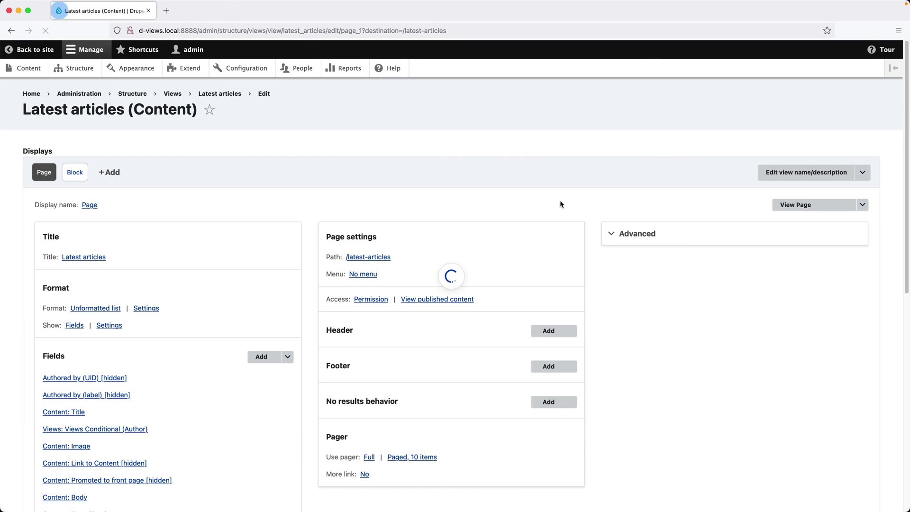
{"action": "left_click", "coordinate": [665, 229]}
{"action": "left_click", "coordinate": [768, 368]}
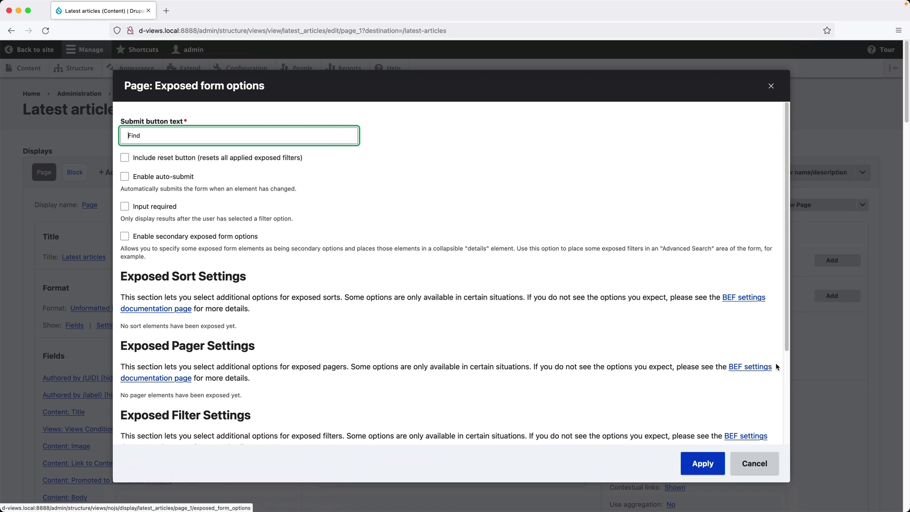
{"action": "left_click", "coordinate": [149, 239]}
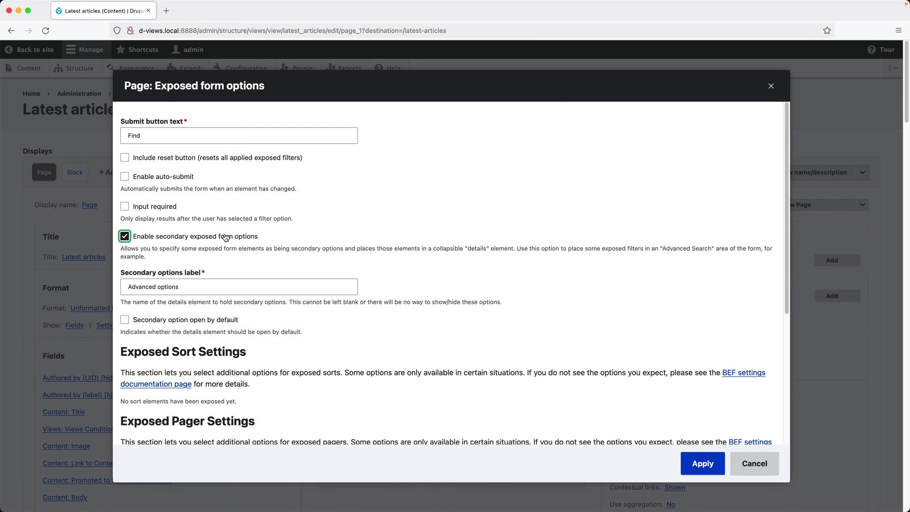
{"action": "left_click_drag", "start_coordinate": [180, 287], "coordinate": [123, 288]}
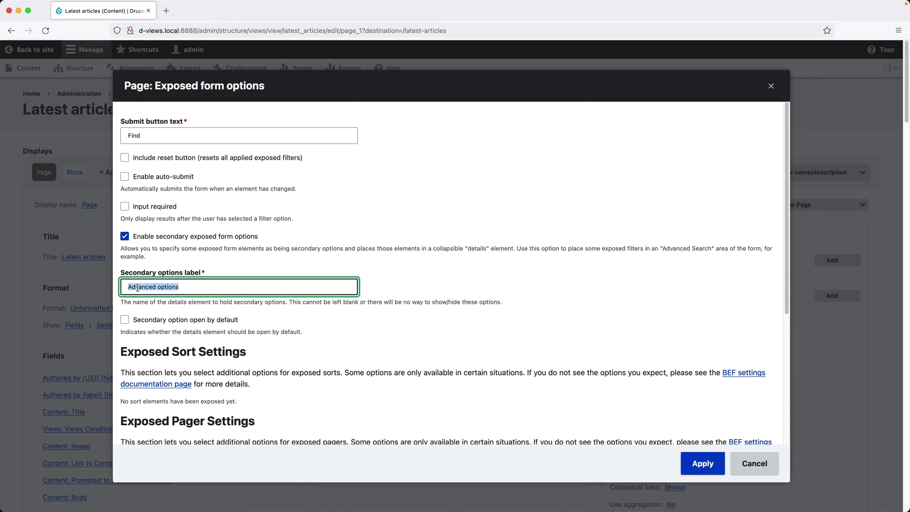
{"action": "left_click", "coordinate": [137, 288]}
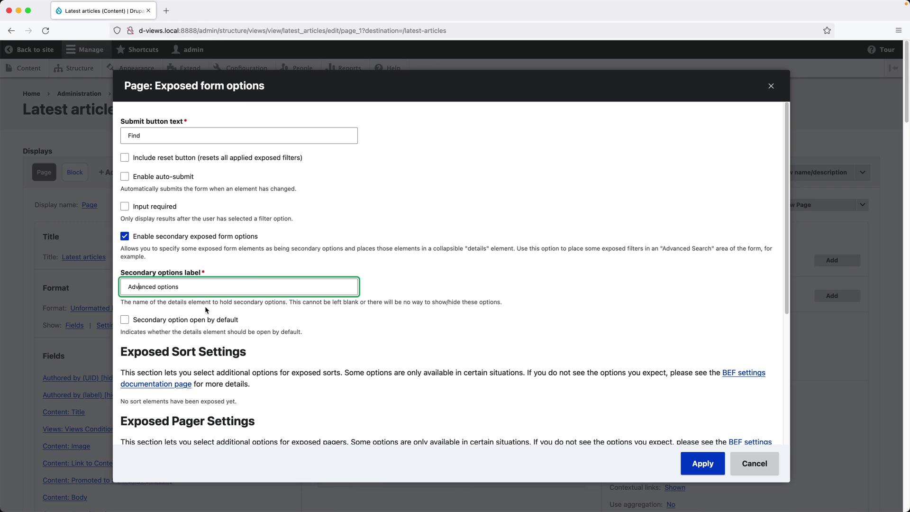
Step: Mark the Published status filter as a secondary option
{"action": "scroll", "coordinate": [205, 306], "scroll_direction": "down", "scroll_amount": 5}
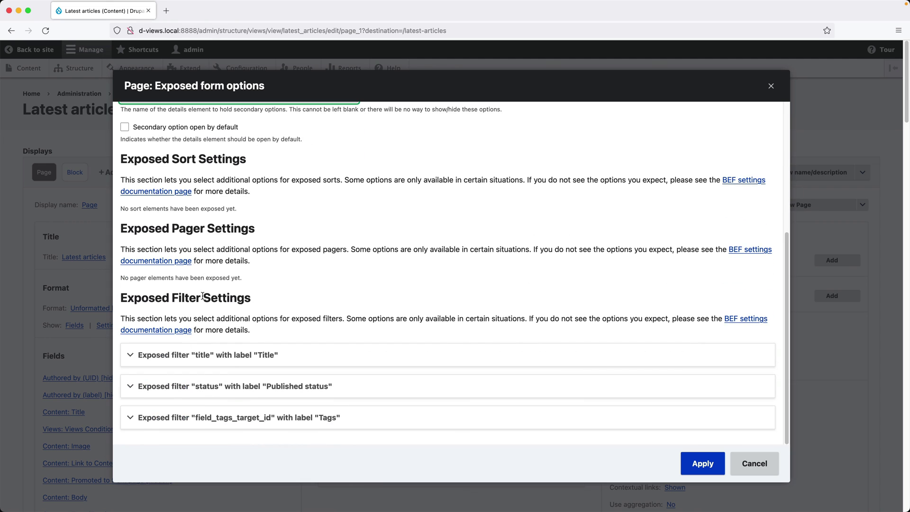
{"action": "left_click", "coordinate": [247, 386]}
{"action": "scroll", "coordinate": [253, 384], "scroll_direction": "down", "scroll_amount": 2}
{"action": "left_click", "coordinate": [245, 373]}
{"action": "scroll", "coordinate": [246, 373], "scroll_direction": "down", "scroll_amount": 5}
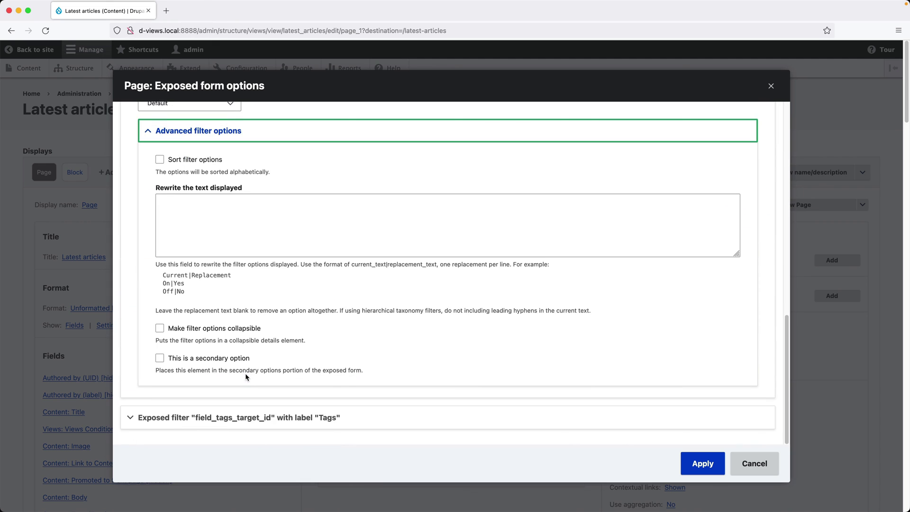
{"action": "left_click", "coordinate": [218, 360]}
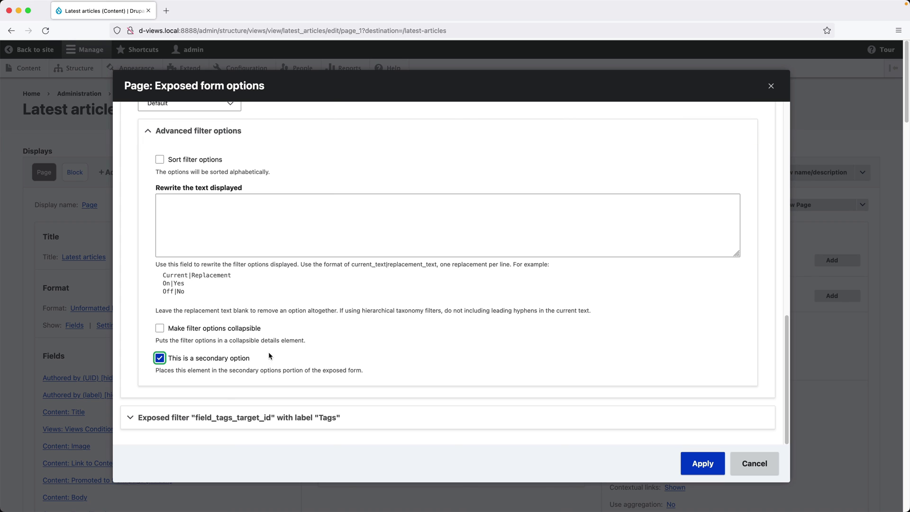
Step: Mark the Tags filter as a secondary option and apply the exposed form changes
{"action": "left_click", "coordinate": [301, 417]}
{"action": "scroll", "coordinate": [300, 416], "scroll_direction": "down", "scroll_amount": 3}
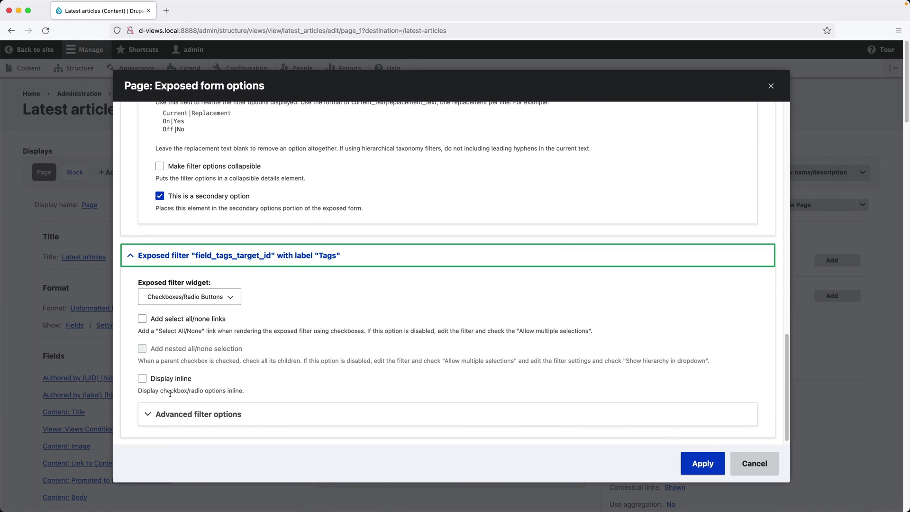
{"action": "scroll", "coordinate": [170, 393], "scroll_direction": "down", "scroll_amount": 2}
{"action": "left_click", "coordinate": [179, 343]}
{"action": "scroll", "coordinate": [193, 404], "scroll_direction": "down", "scroll_amount": 3}
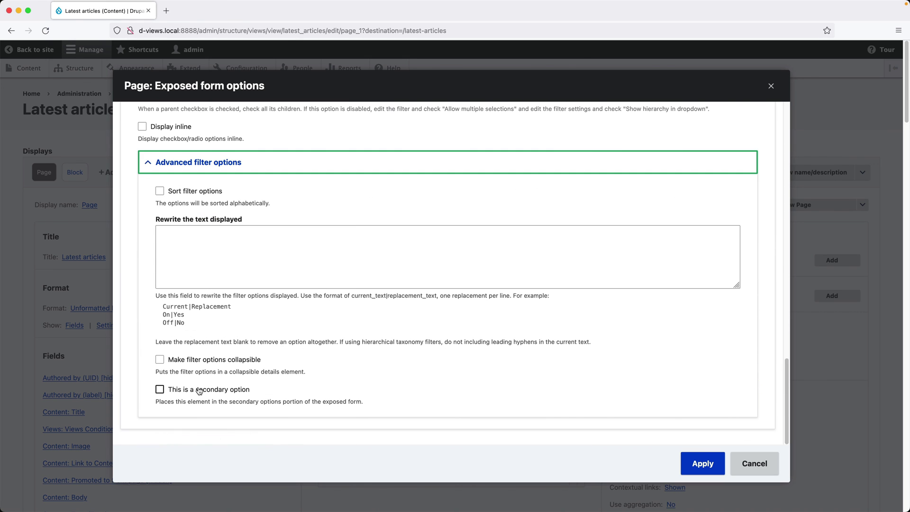
{"action": "left_click", "coordinate": [199, 390]}
{"action": "left_click", "coordinate": [699, 462]}
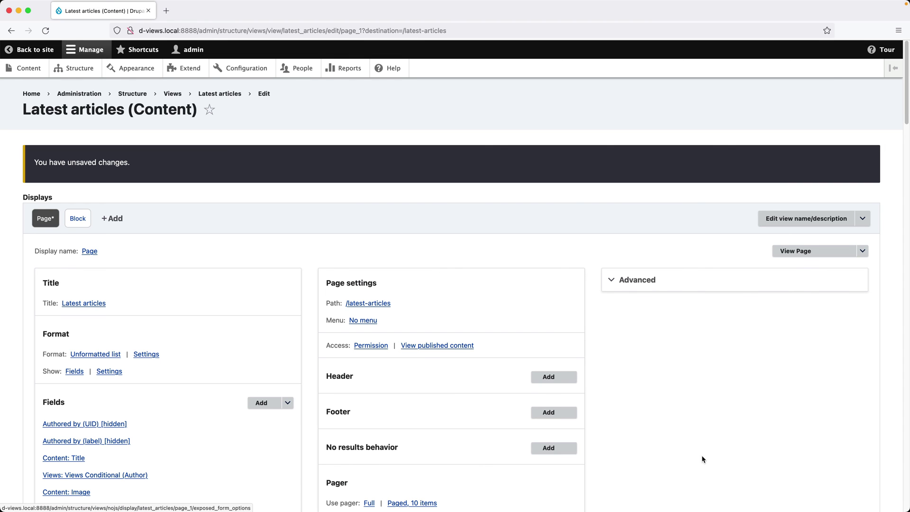
Step: Save the view, then expand Advanced options on the public page to reveal Published and Tags
{"action": "scroll", "coordinate": [115, 382], "scroll_direction": "down", "scroll_amount": 7}
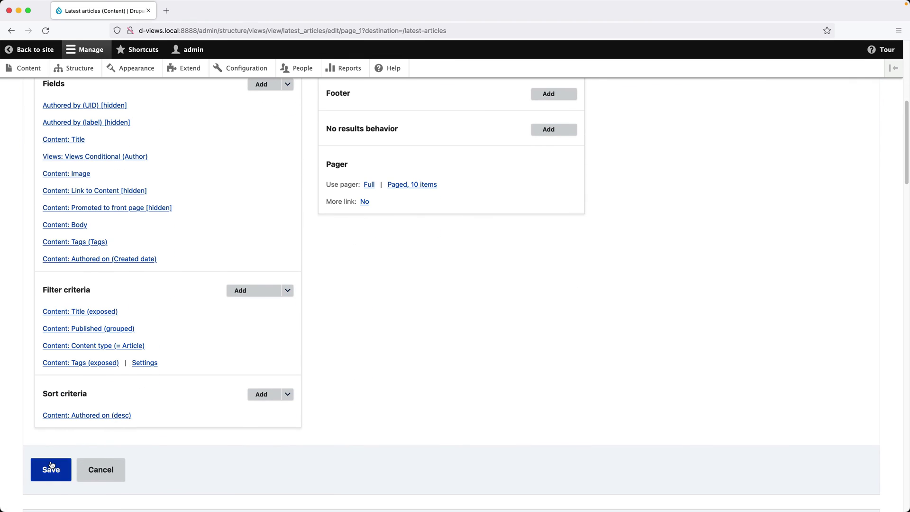
{"action": "left_click", "coordinate": [51, 467]}
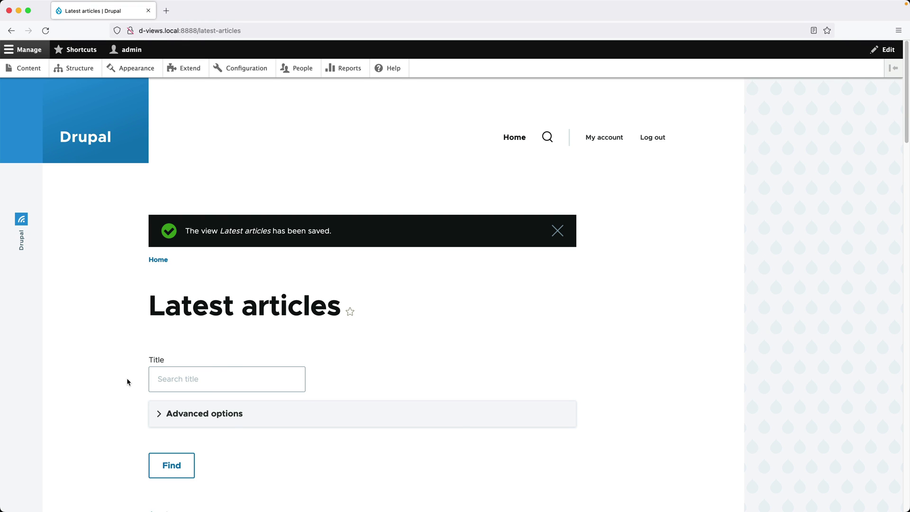
{"action": "left_click", "coordinate": [261, 411]}
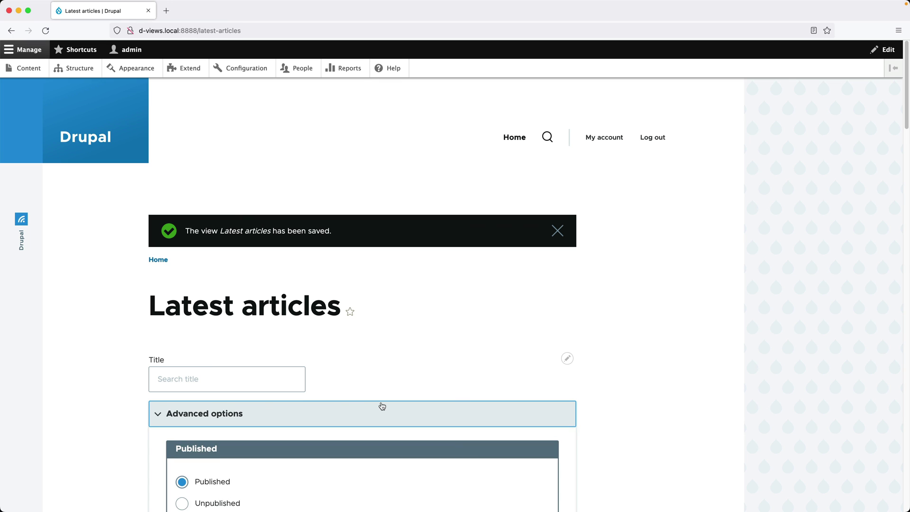
{"action": "scroll", "coordinate": [381, 406], "scroll_direction": "down", "scroll_amount": 5}
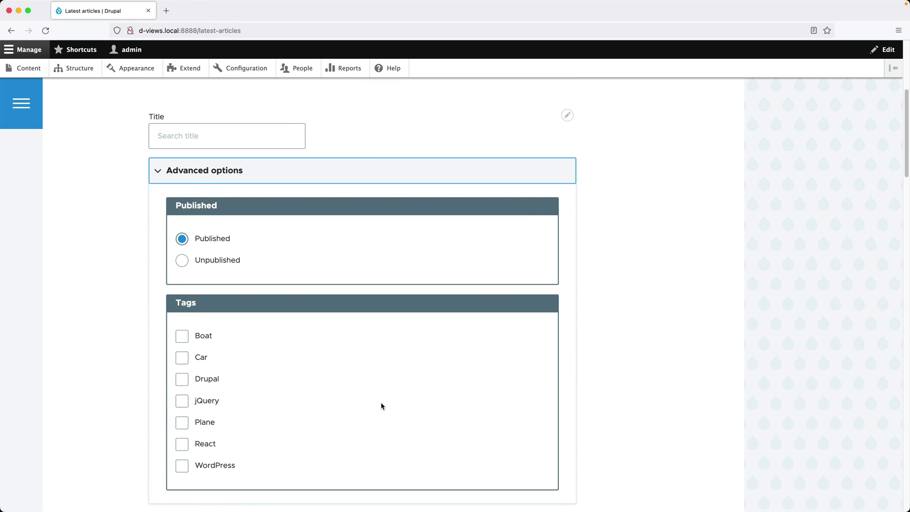